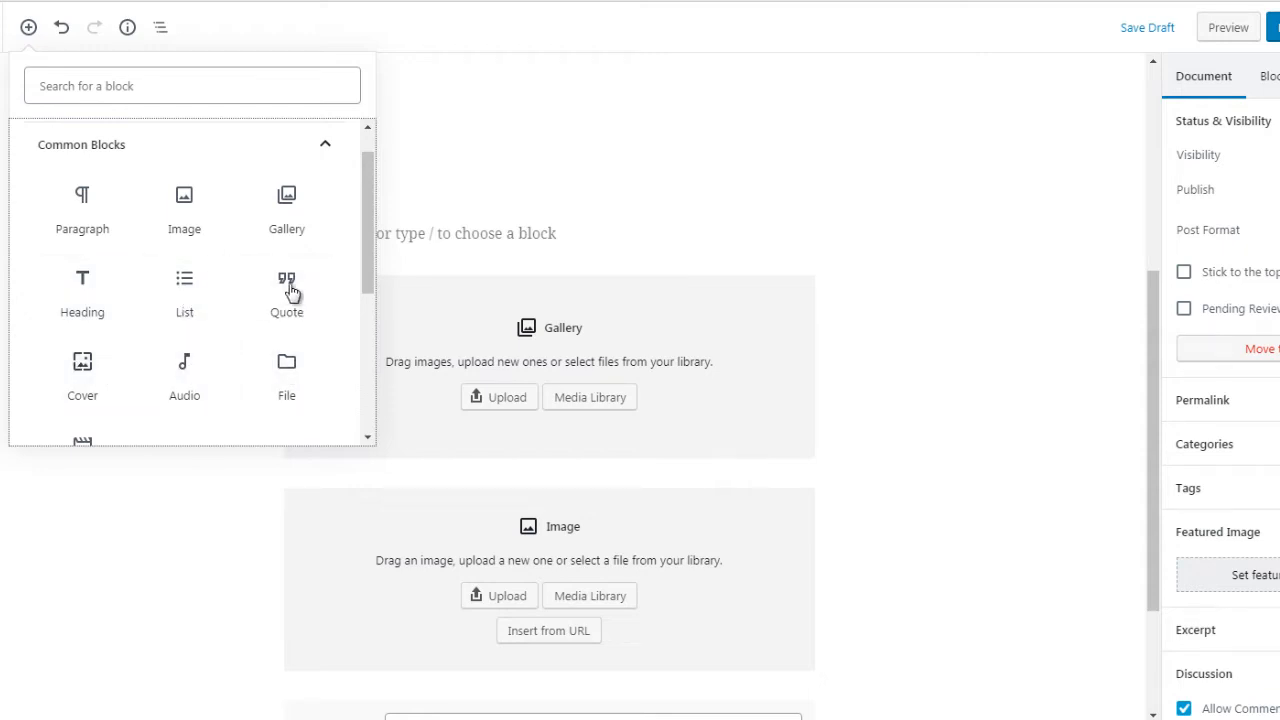
# Step: Insert a paragraph block in the empty line between the numbered bullet list and the gallery block
pyautogui.moveTo(367, 273)
pyautogui.mouseDown()
pyautogui.moveTo(367, 294)
pyautogui.moveTo(365, 266)
pyautogui.mouseUp()
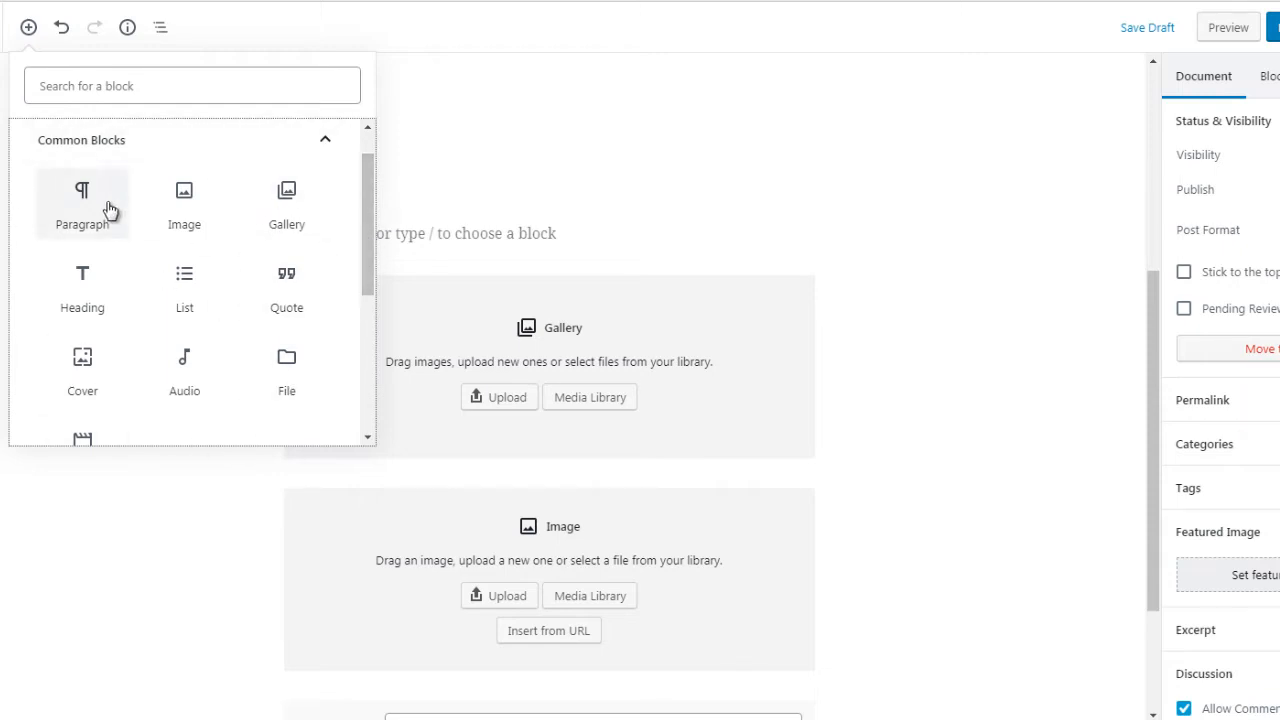
pyautogui.click(464, 246)
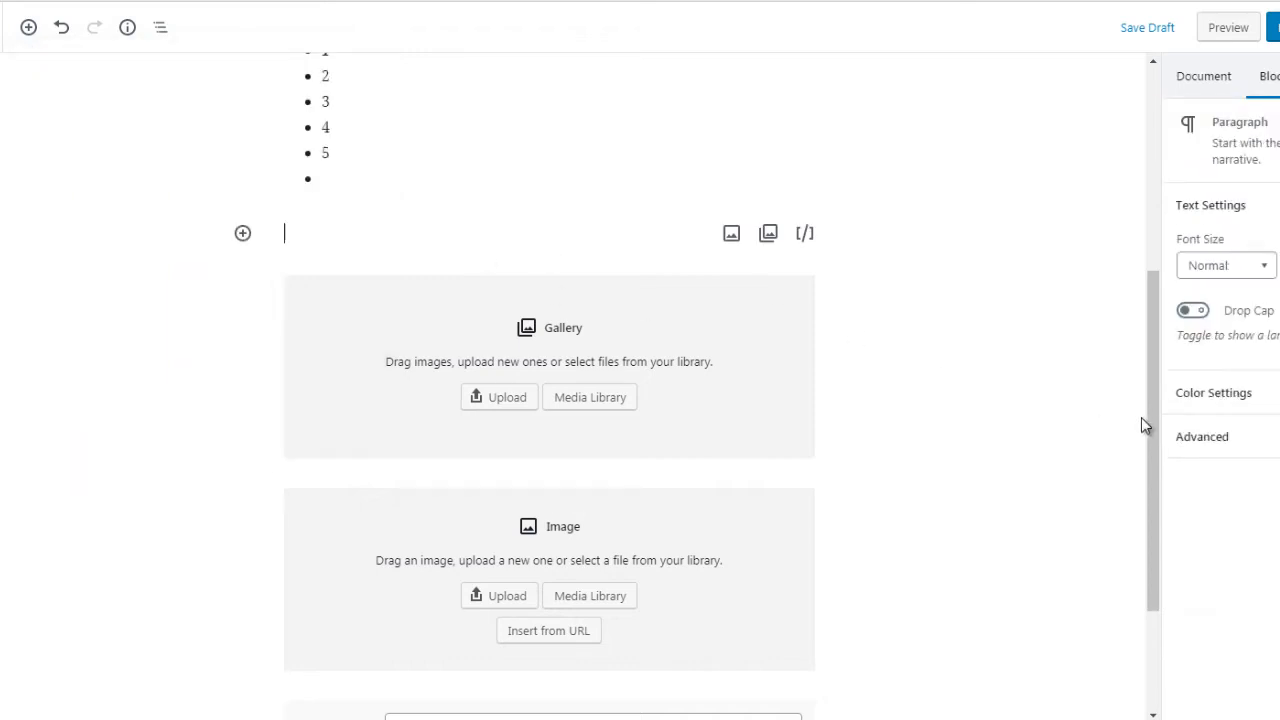
pyautogui.moveTo(1150, 453); pyautogui.dragTo(1149, 521)
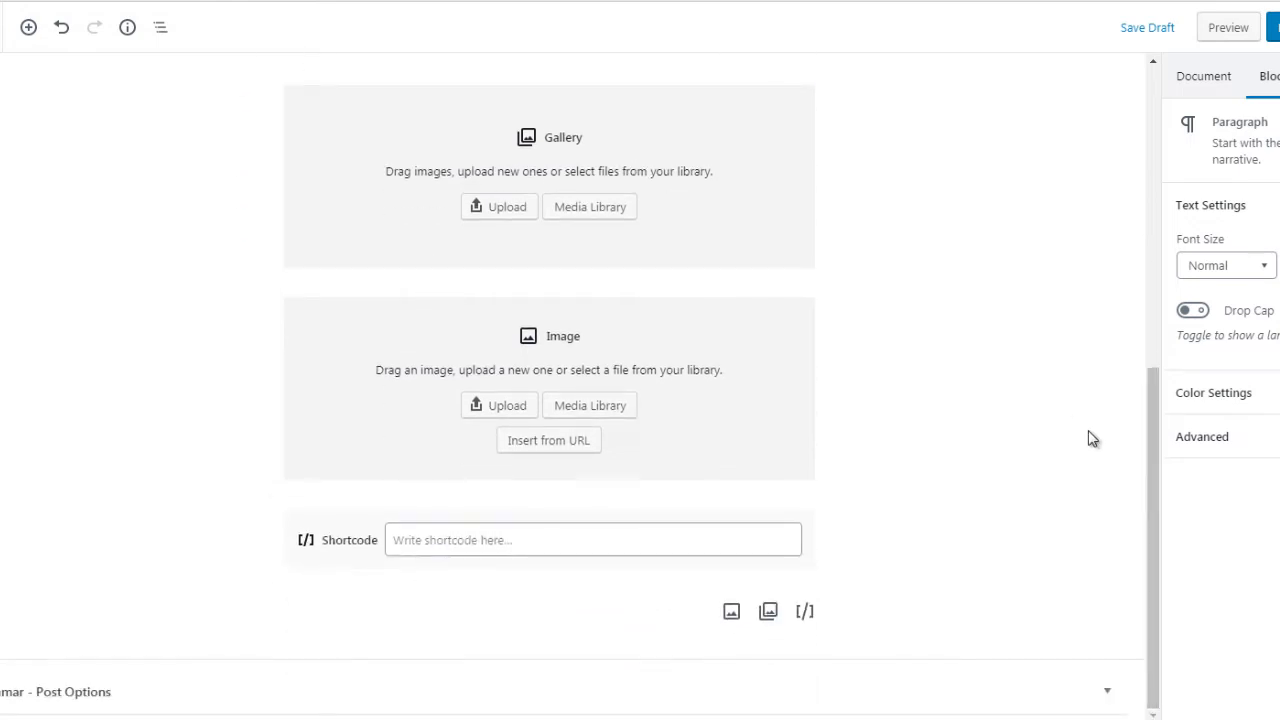
pyautogui.moveTo(1157, 423); pyautogui.dragTo(1148, 380)
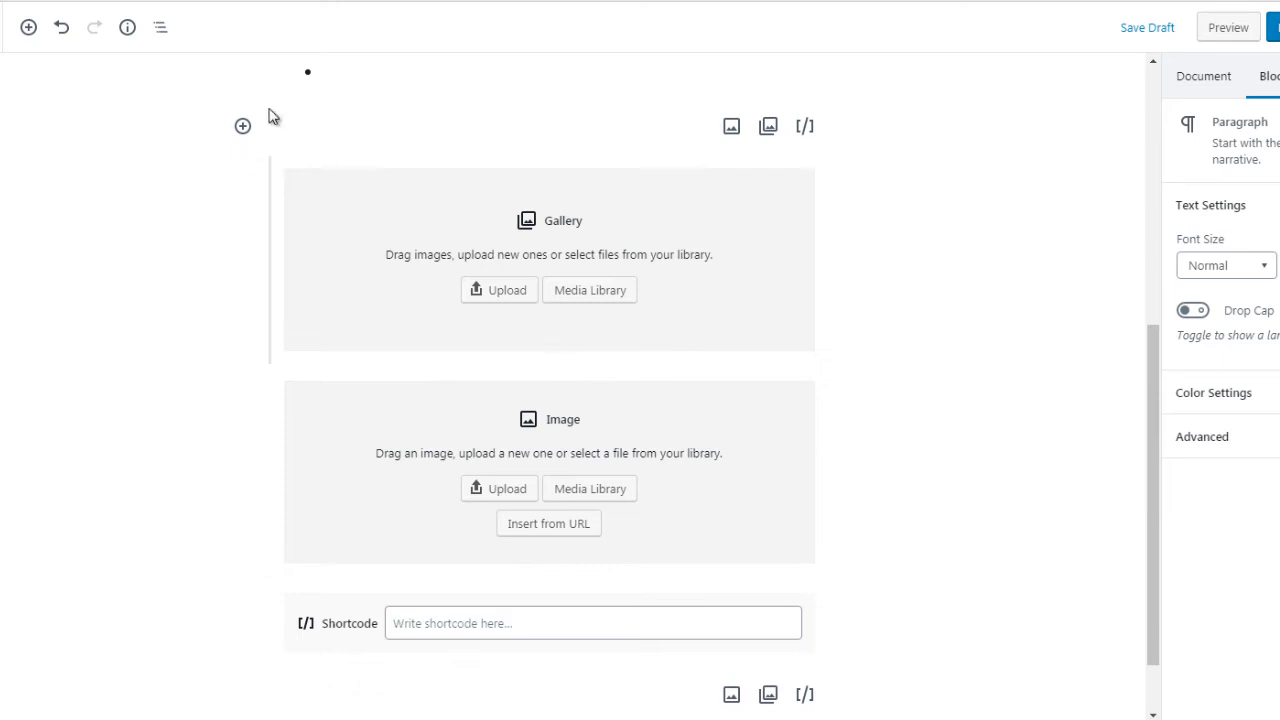
pyautogui.click(243, 127)
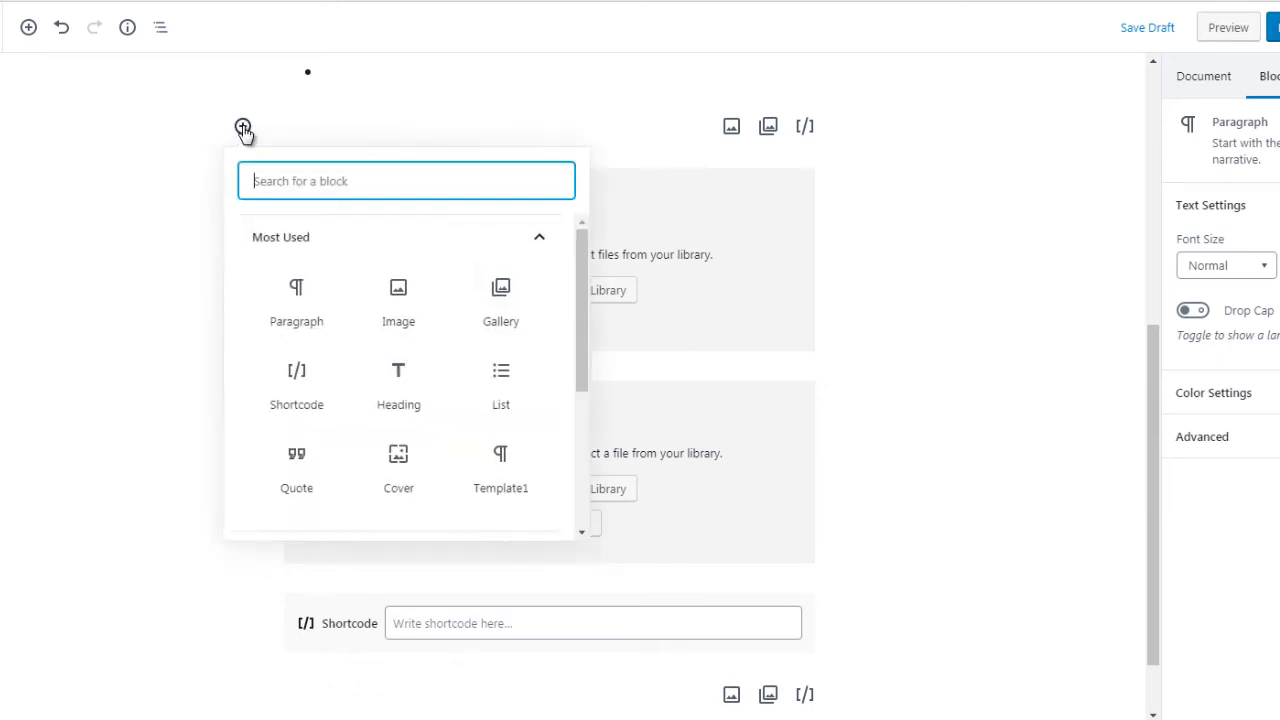
pyautogui.click(296, 308)
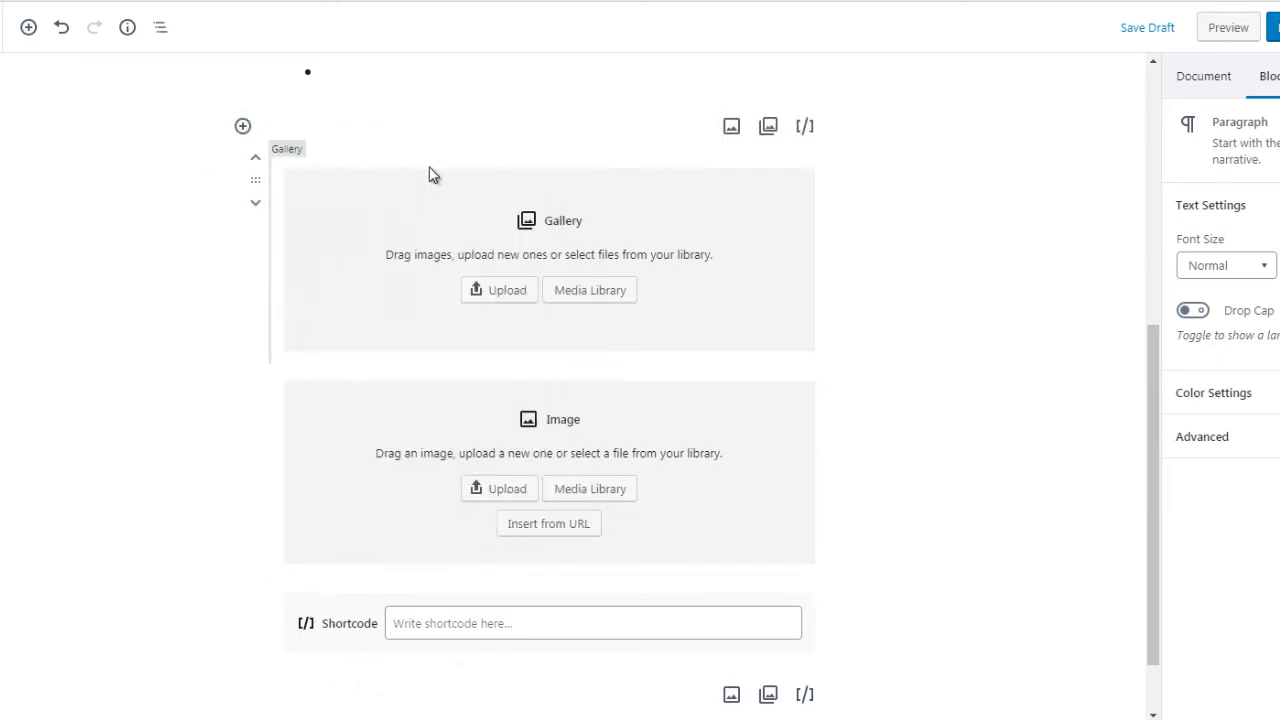
# Step: Write "this is a test" in the new paragraph and copy the text to fill the block with repetitions of it
pyautogui.write('this is a test')
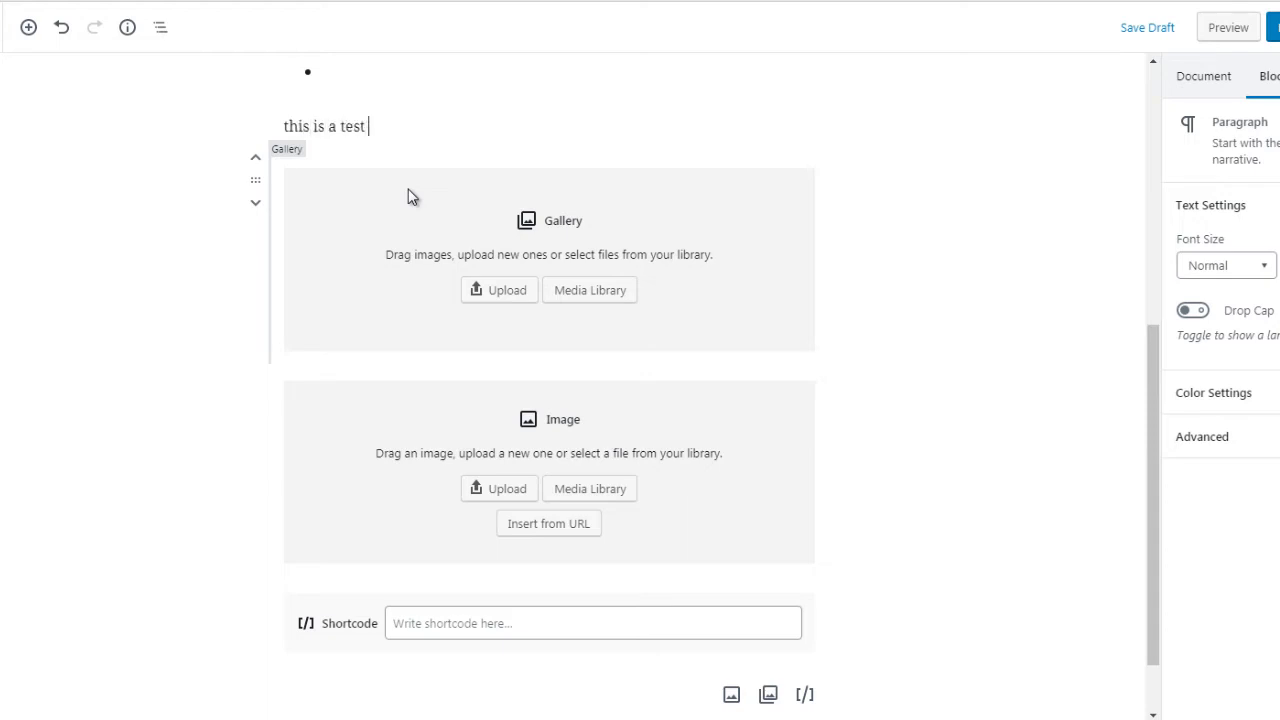
pyautogui.hotkey('ctrl', 'a')
pyautogui.hotkey('ctrl', 'c')
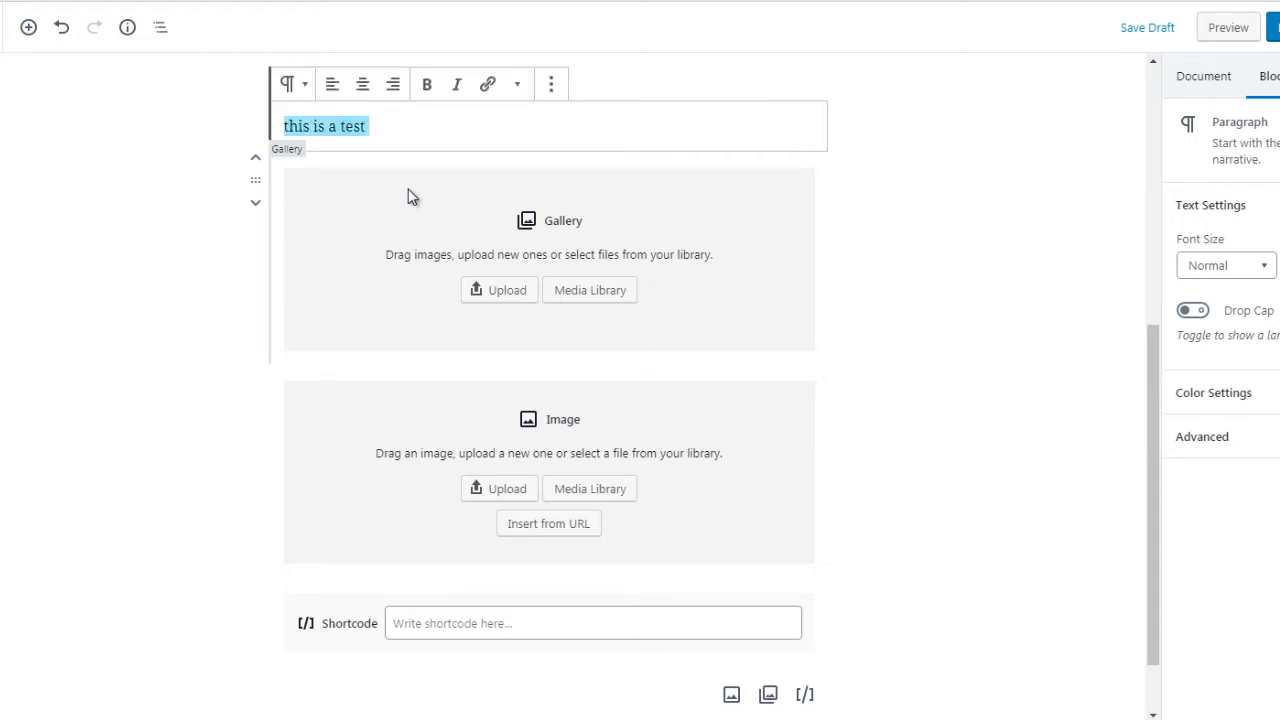
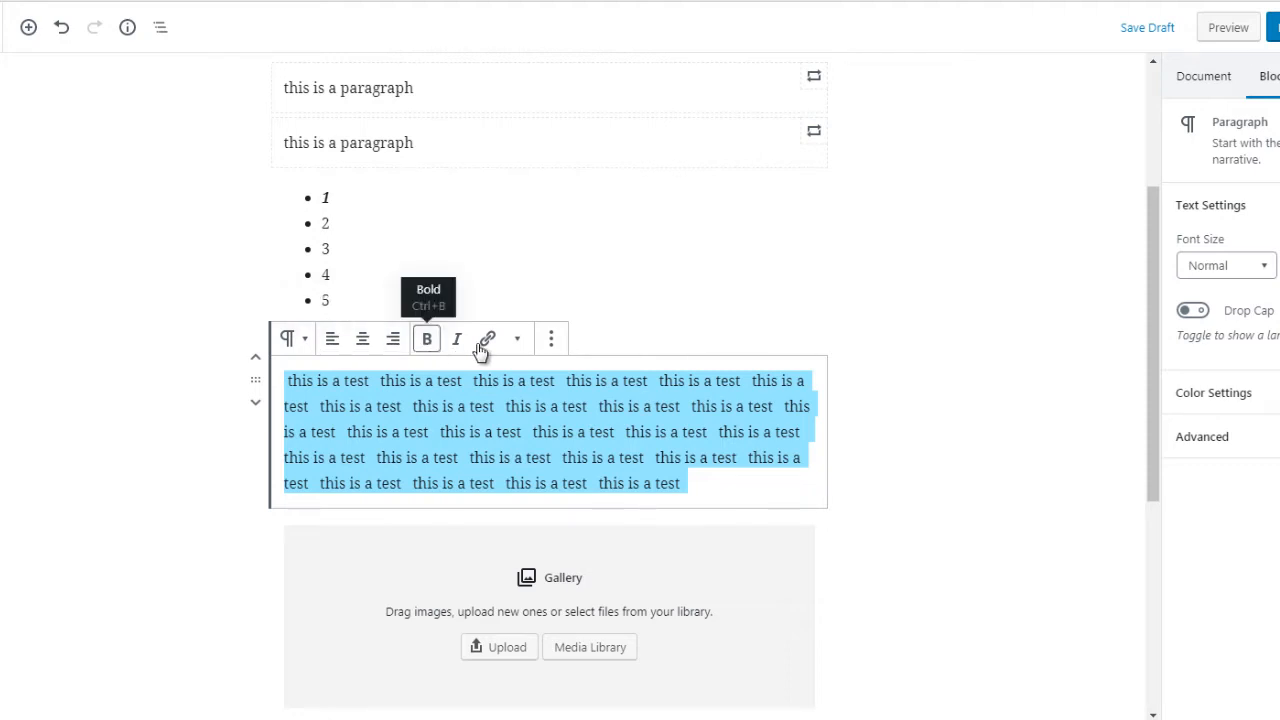
pyautogui.click(551, 343)
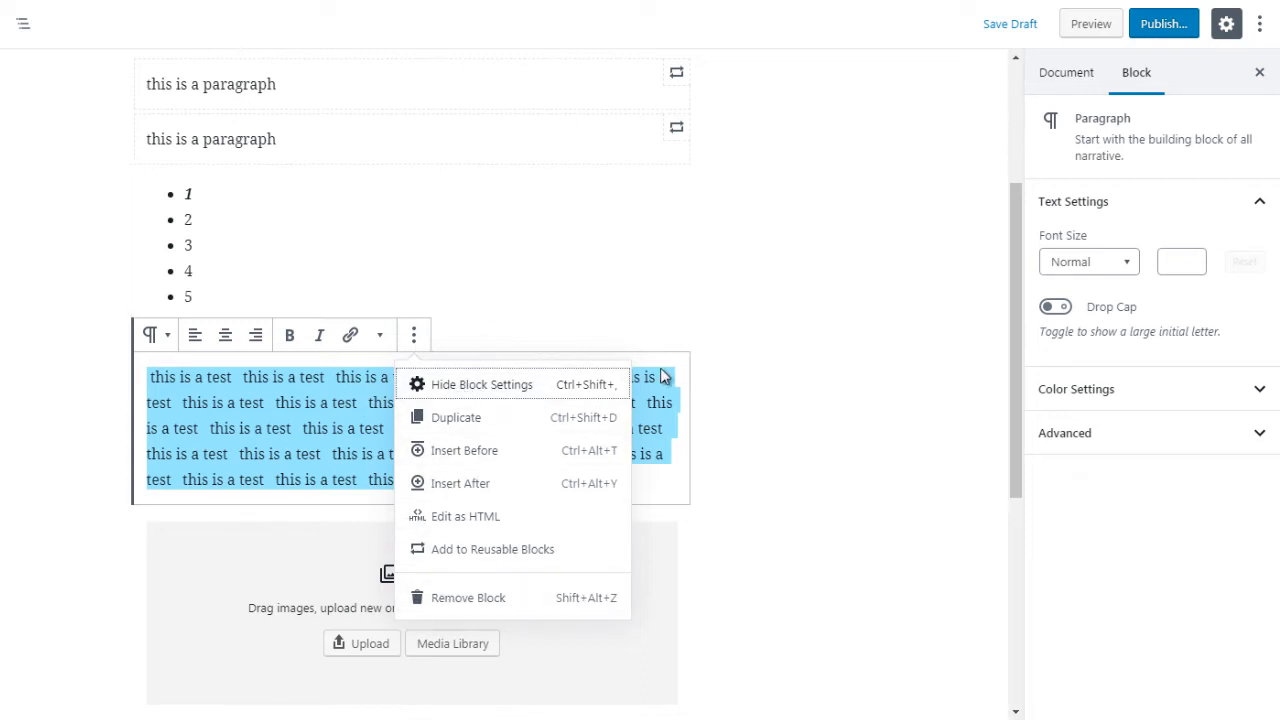
pyautogui.click(1072, 490)
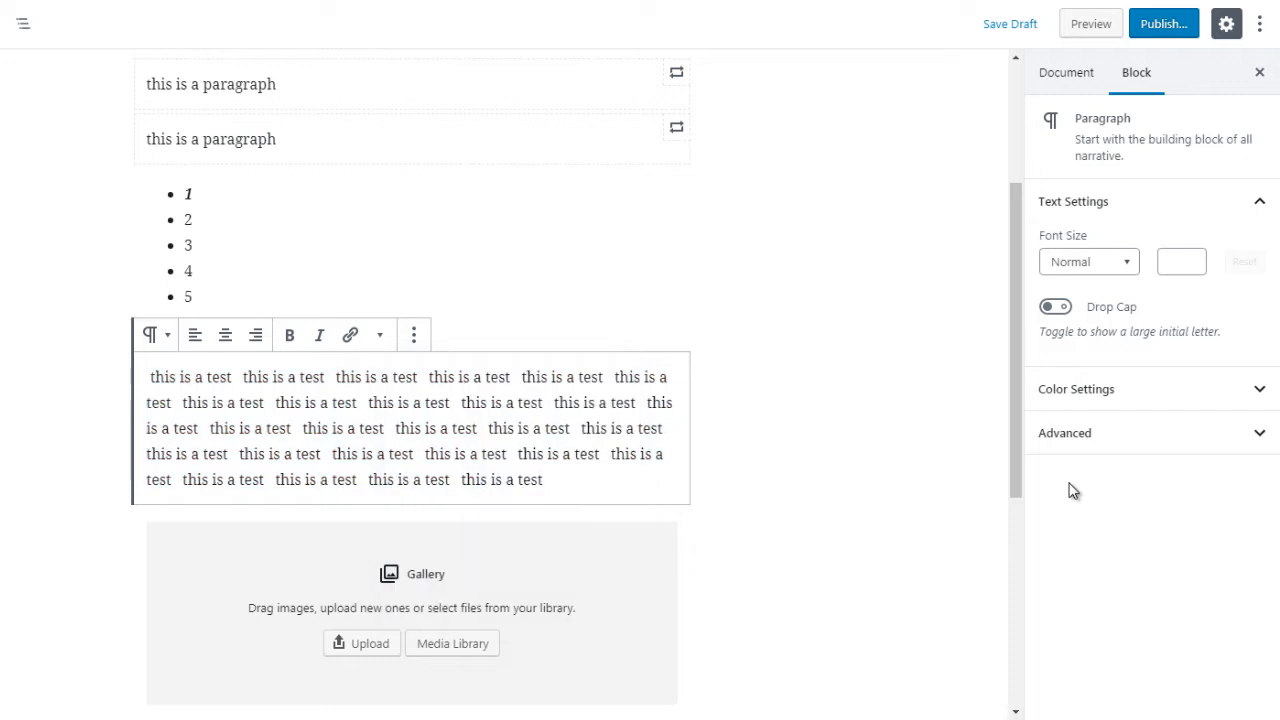
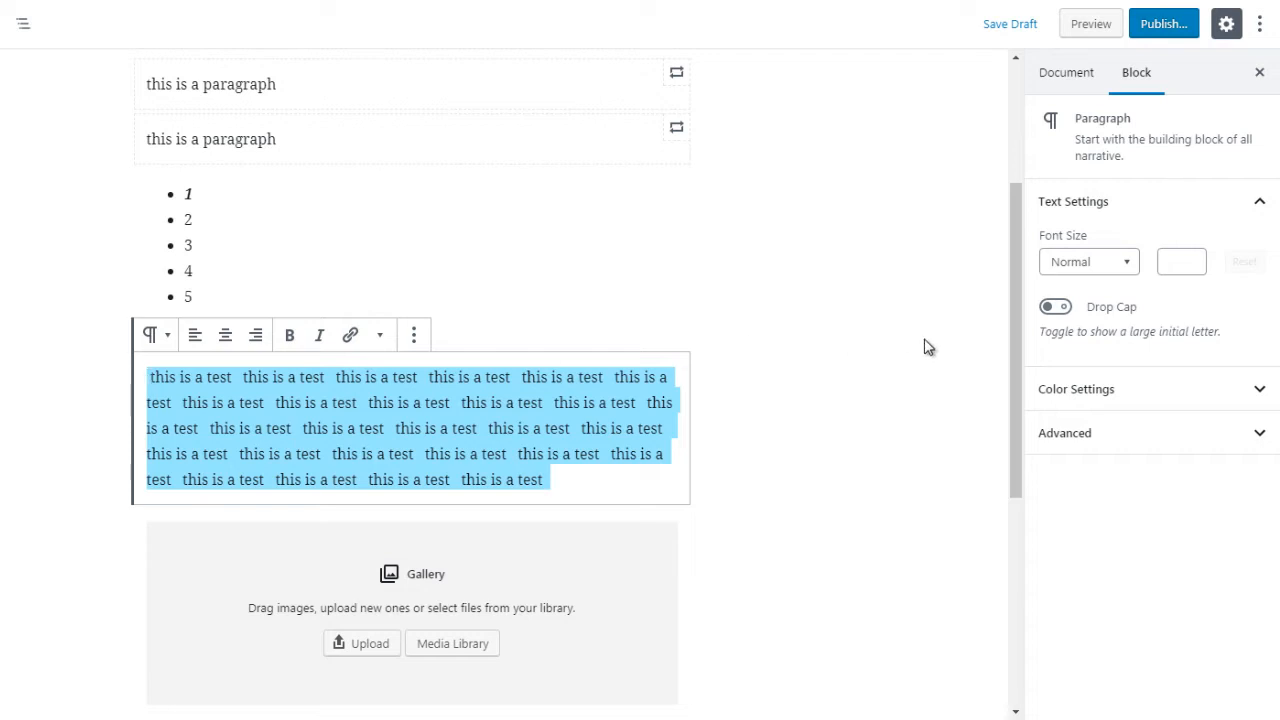
# Step: Try the Medium, Huge and Normal font size presets on the test paragraph, ending on Medium
pyautogui.click(1097, 268)
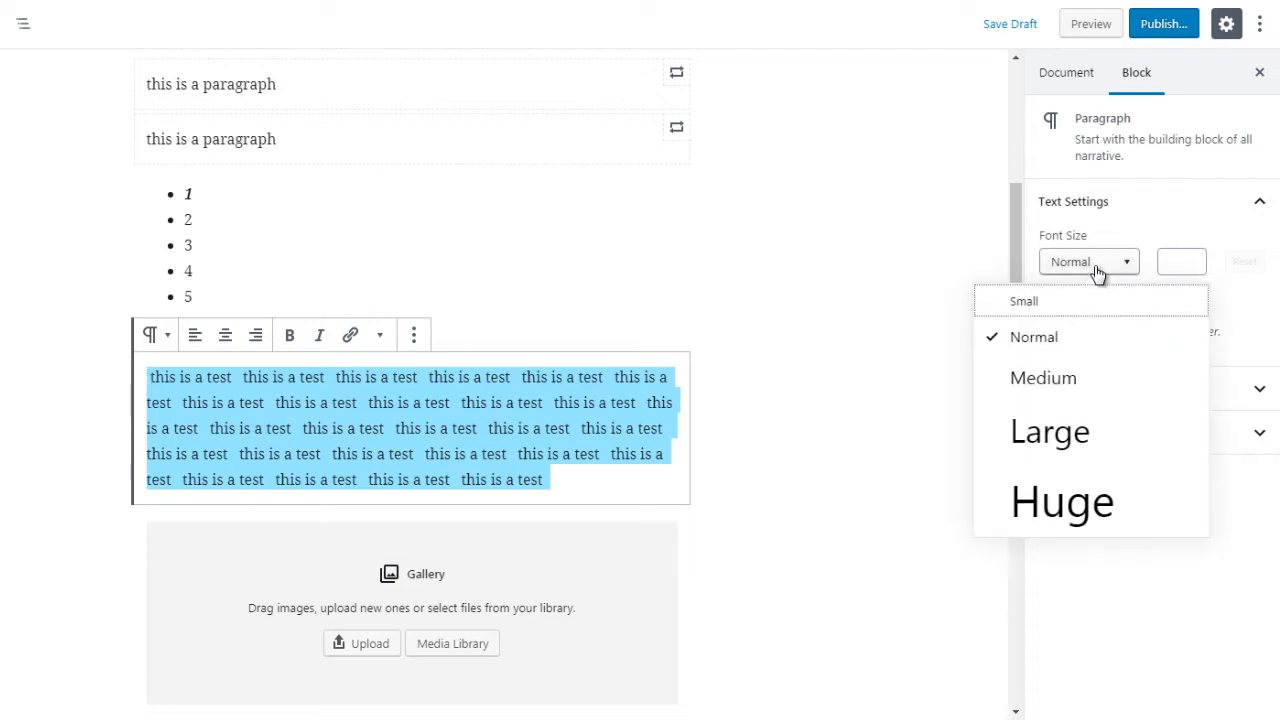
pyautogui.click(1043, 378)
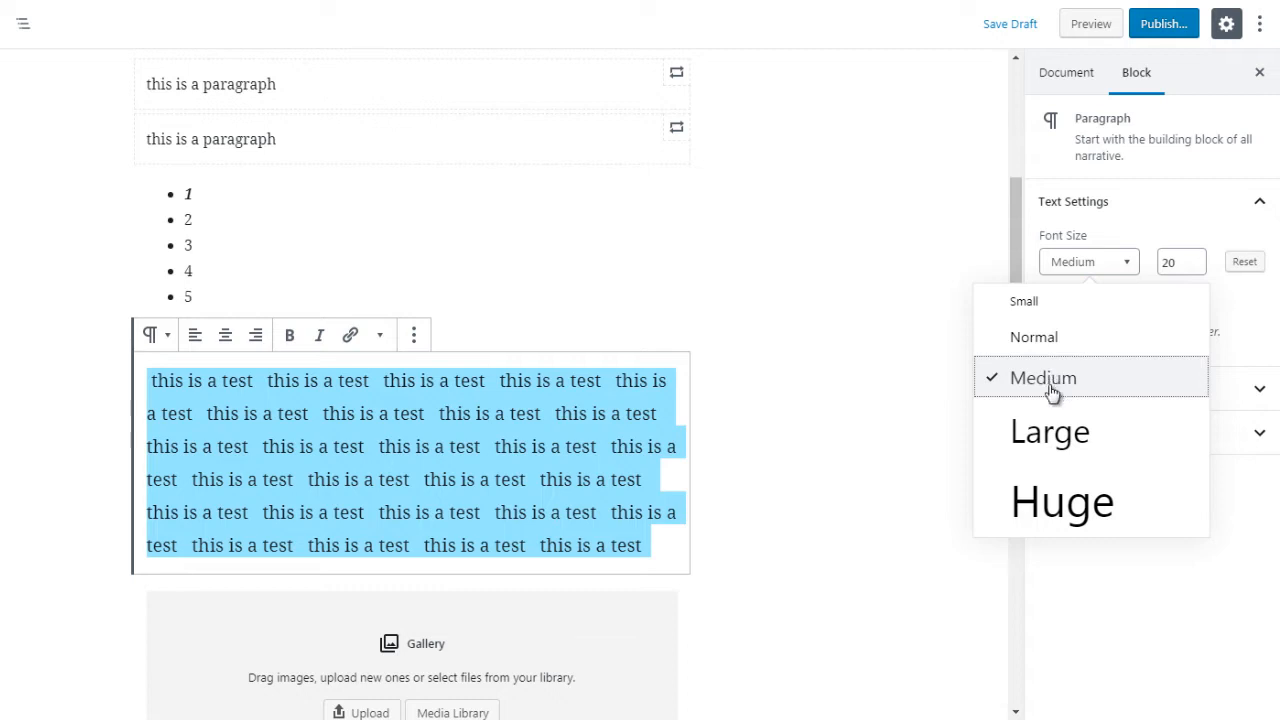
pyautogui.click(1050, 500)
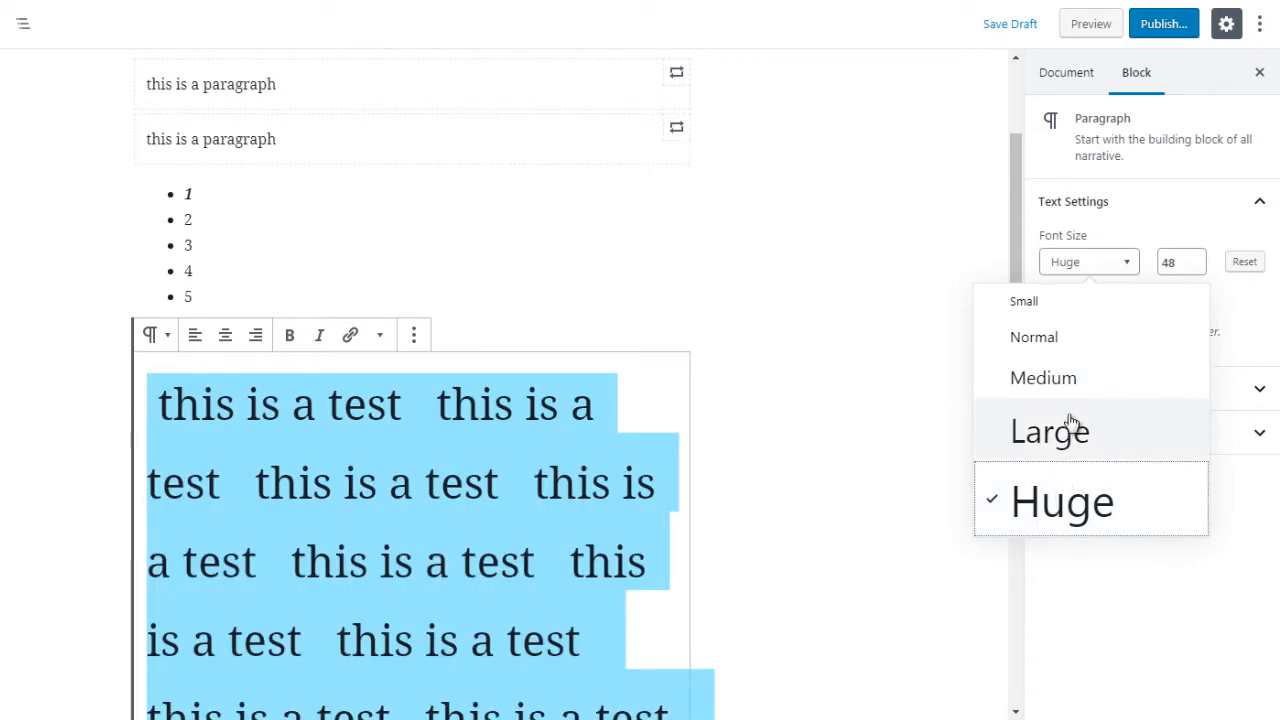
pyautogui.click(1040, 312)
pyautogui.click(1026, 352)
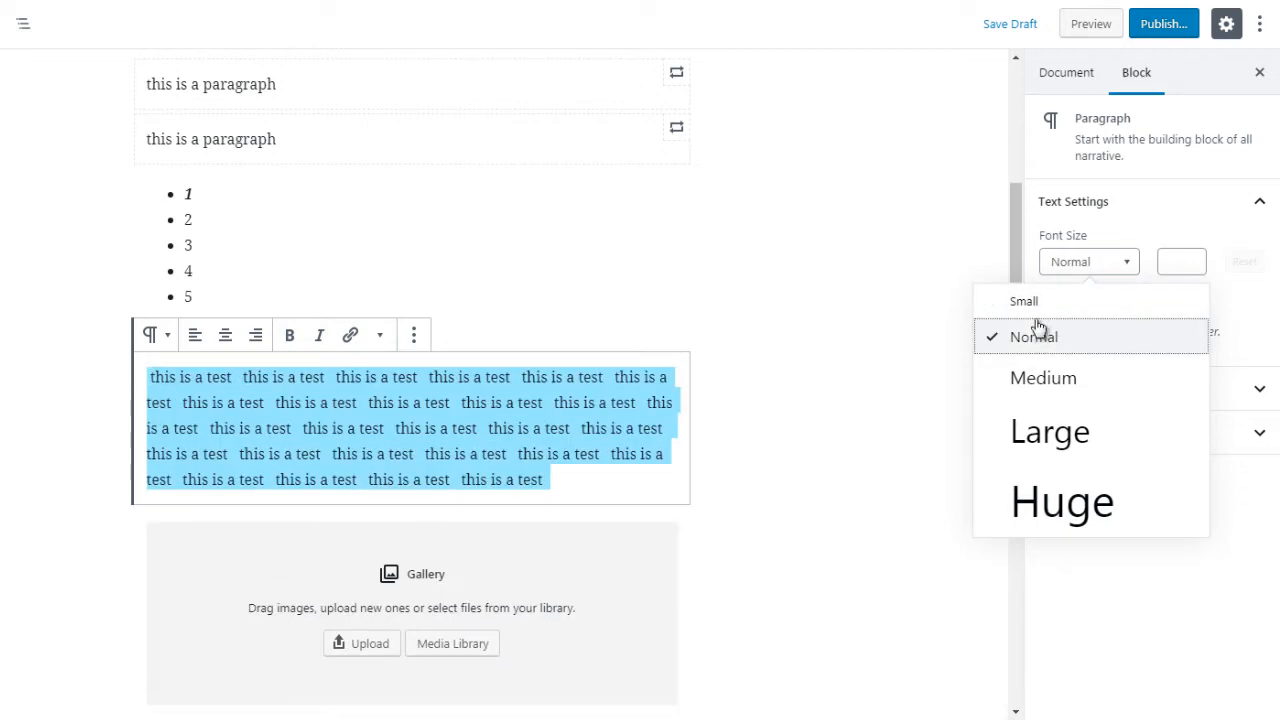
pyautogui.click(1043, 377)
# Step: Step the test paragraph's custom font size down past 18 and back up to 23
pyautogui.click(1196, 258)
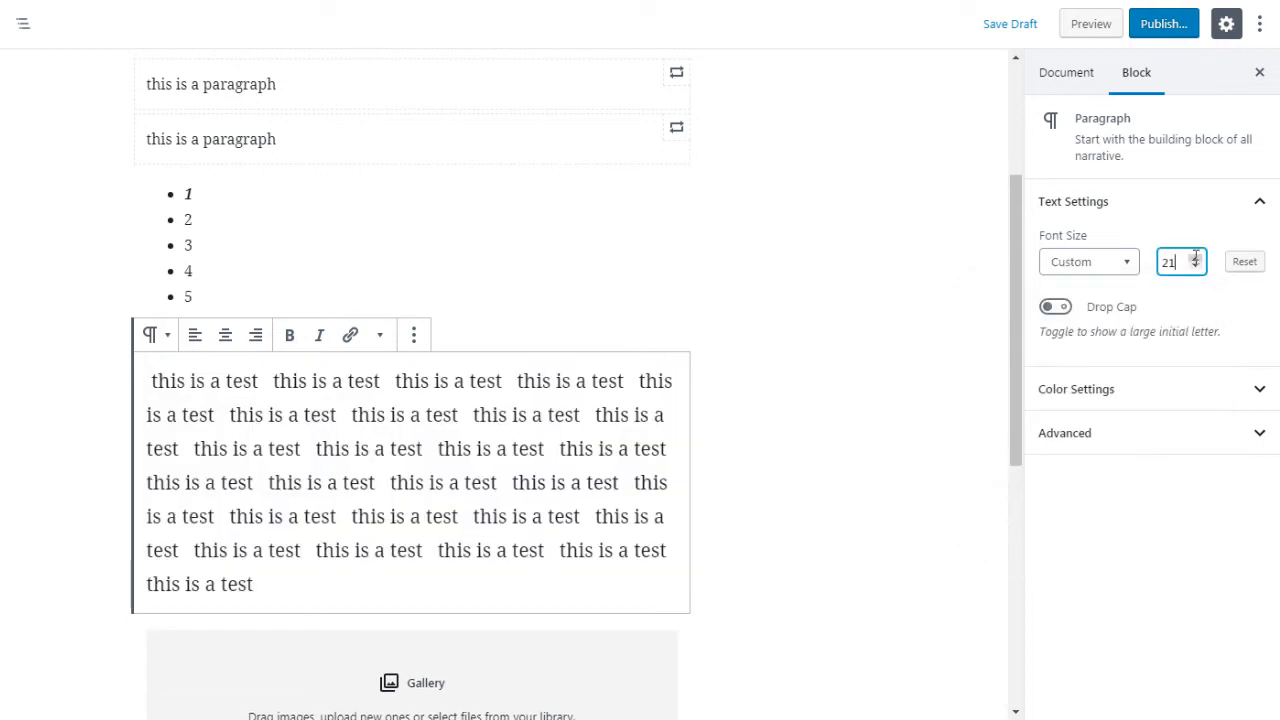
pyautogui.click(1196, 267)
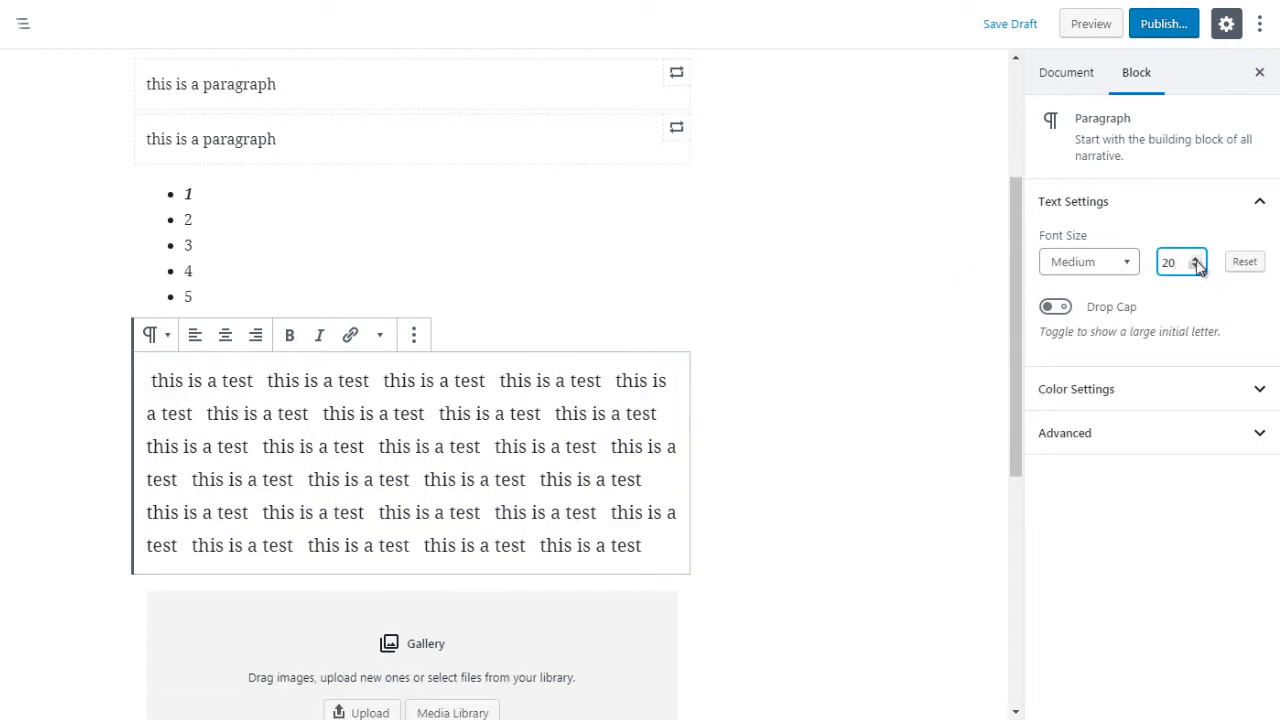
pyautogui.click(1196, 267)
pyautogui.click(1196, 267)
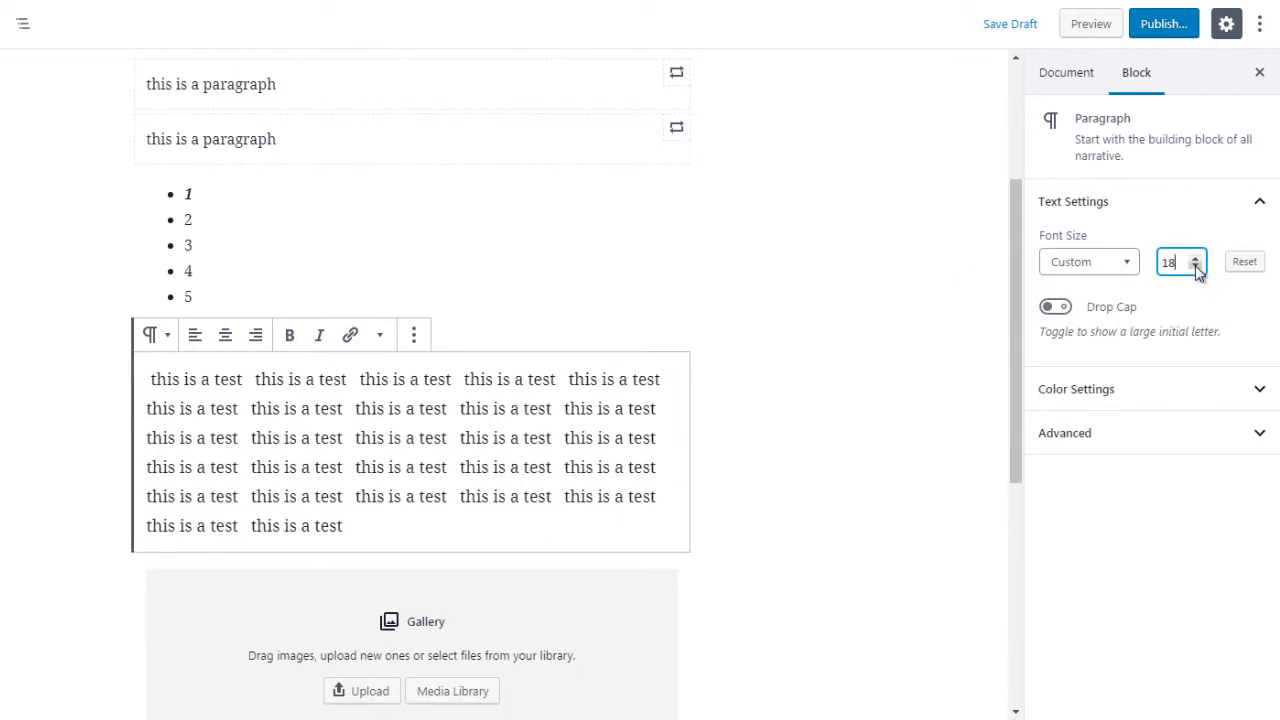
pyautogui.click(1196, 267)
pyautogui.click(1196, 267)
pyautogui.click(1196, 258)
pyautogui.click(1196, 258)
pyautogui.click(1196, 258)
pyautogui.click(1196, 258)
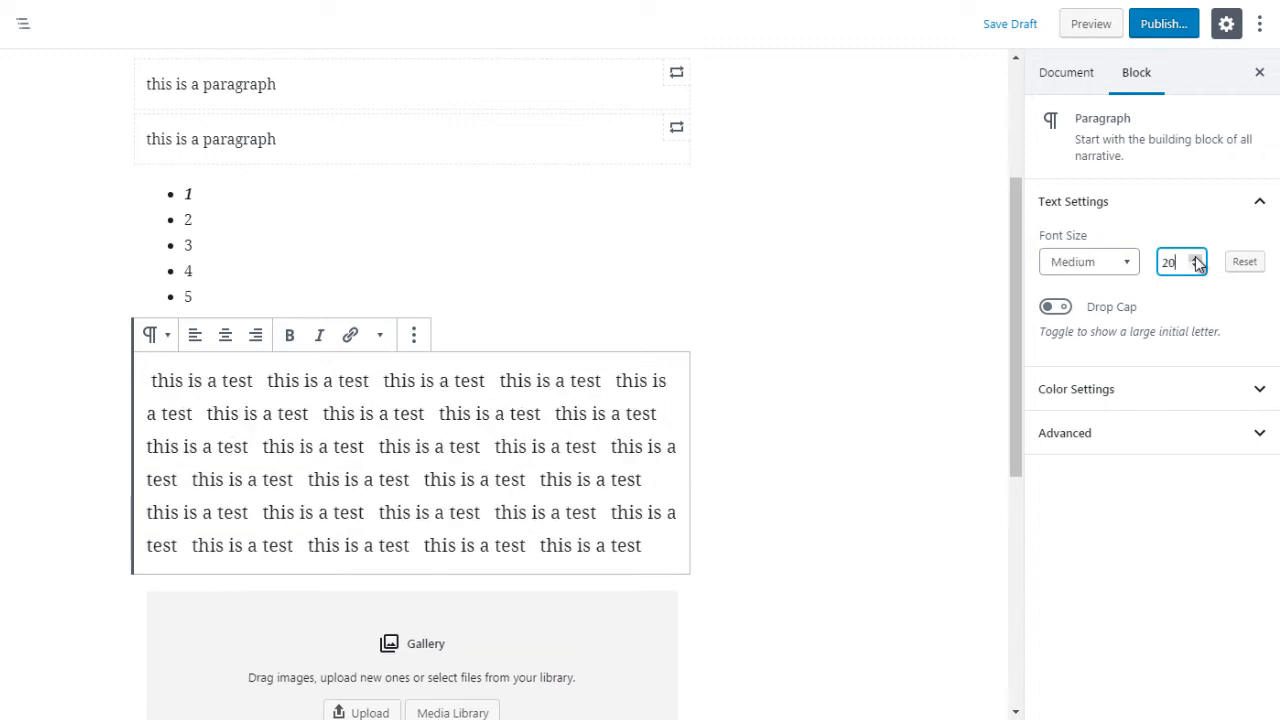
pyautogui.click(1196, 258)
pyautogui.click(1196, 258)
pyautogui.click(1196, 258)
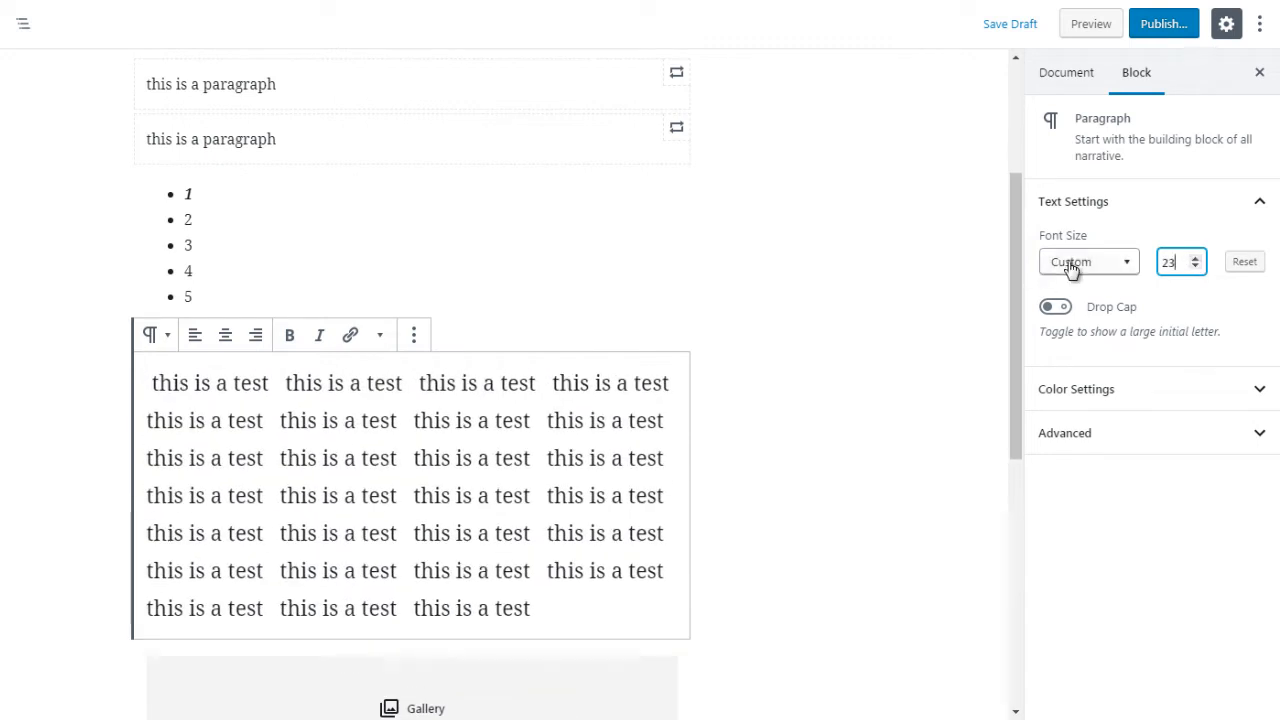
# Step: Check the font size presets, and raise the test paragraph's custom font size to 26
pyautogui.click(1128, 264)
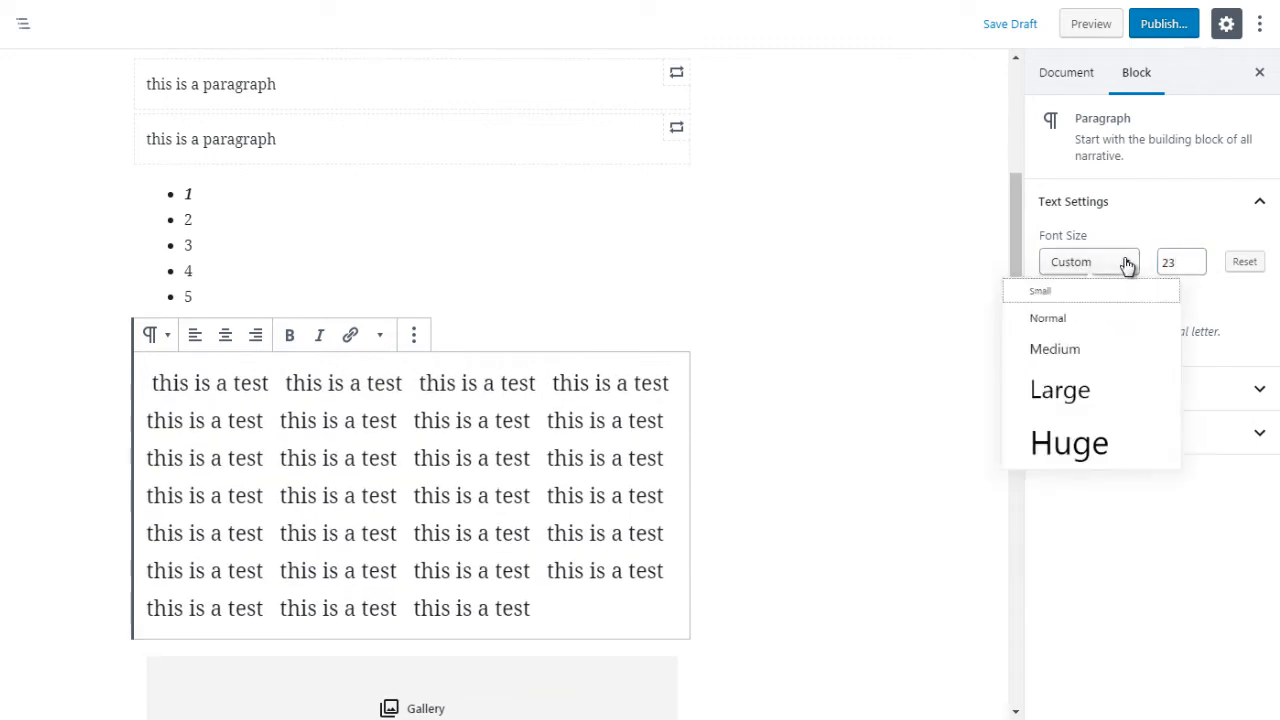
pyautogui.click(1196, 258)
pyautogui.click(1196, 258)
pyautogui.click(1196, 258)
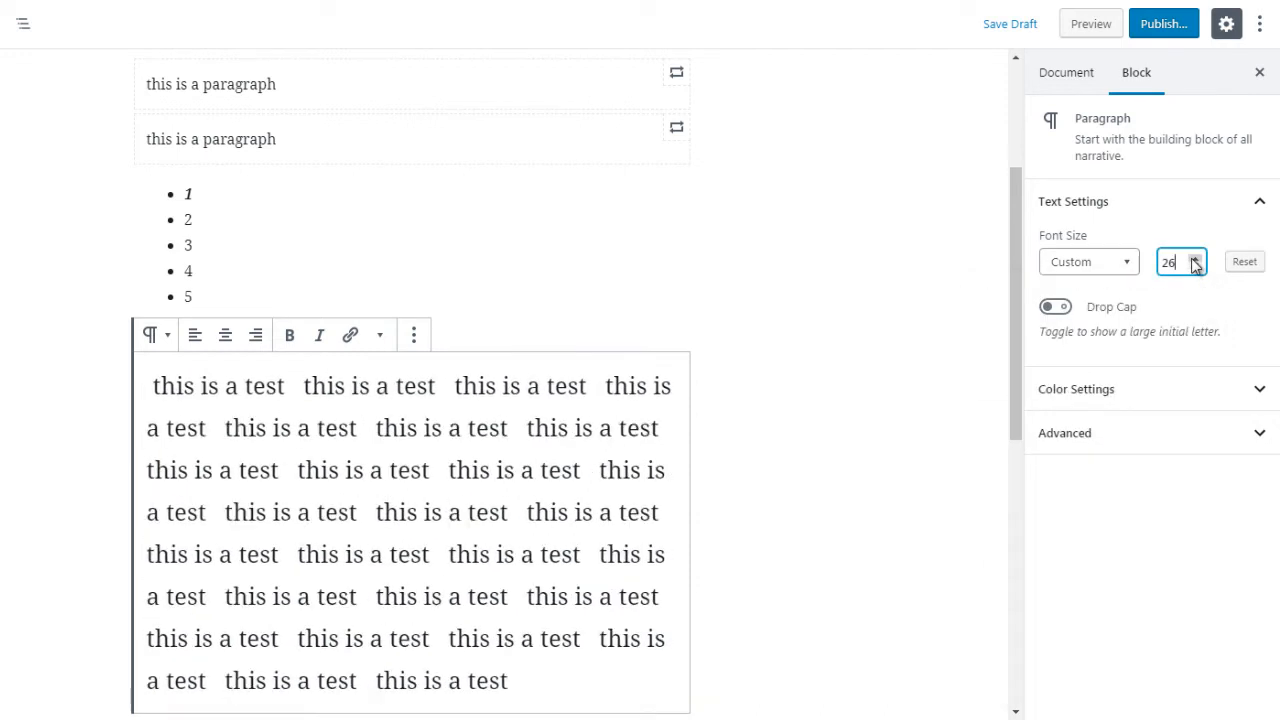
# Step: Try the Huge and Large font size presets on the test paragraph
pyautogui.click(1099, 266)
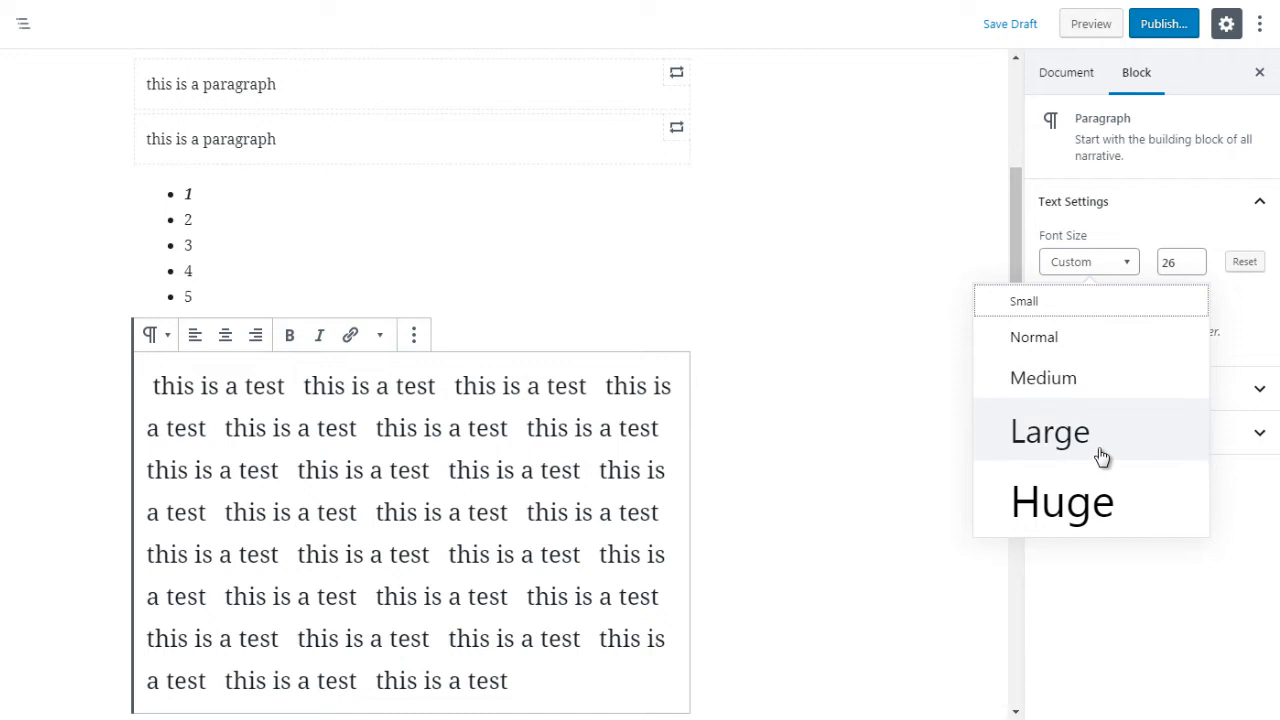
pyautogui.click(1097, 500)
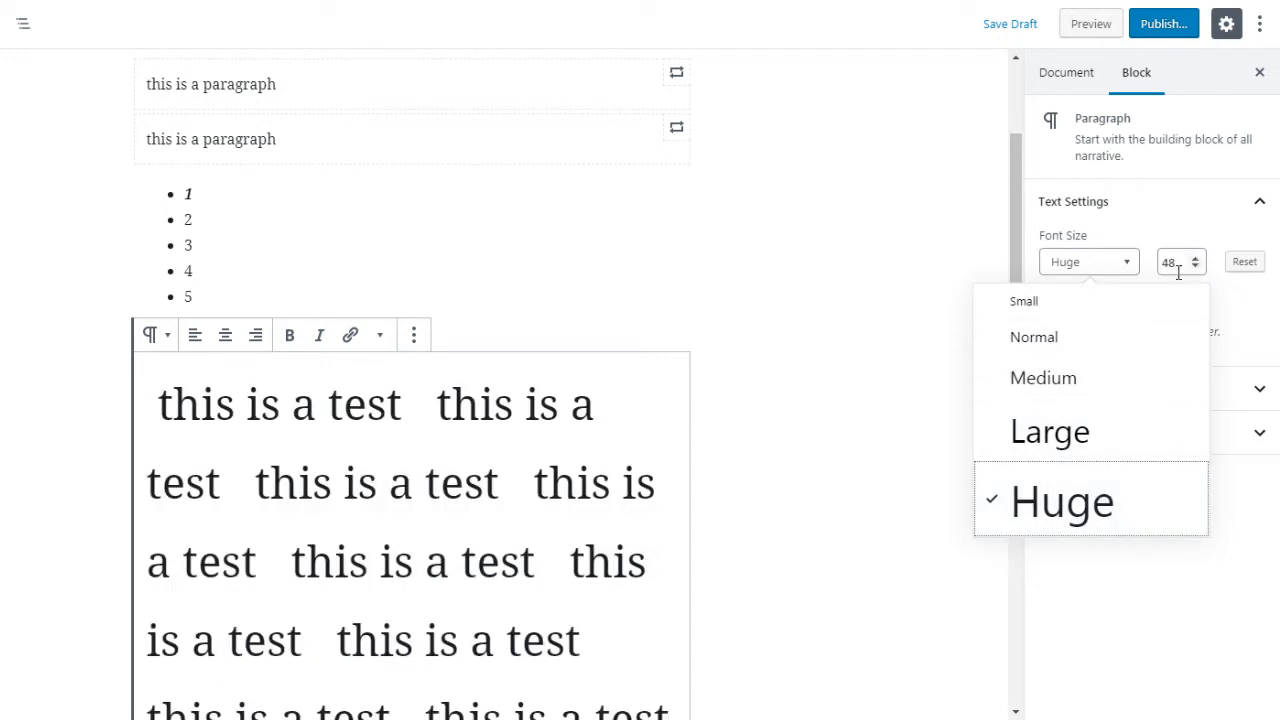
pyautogui.click(1075, 451)
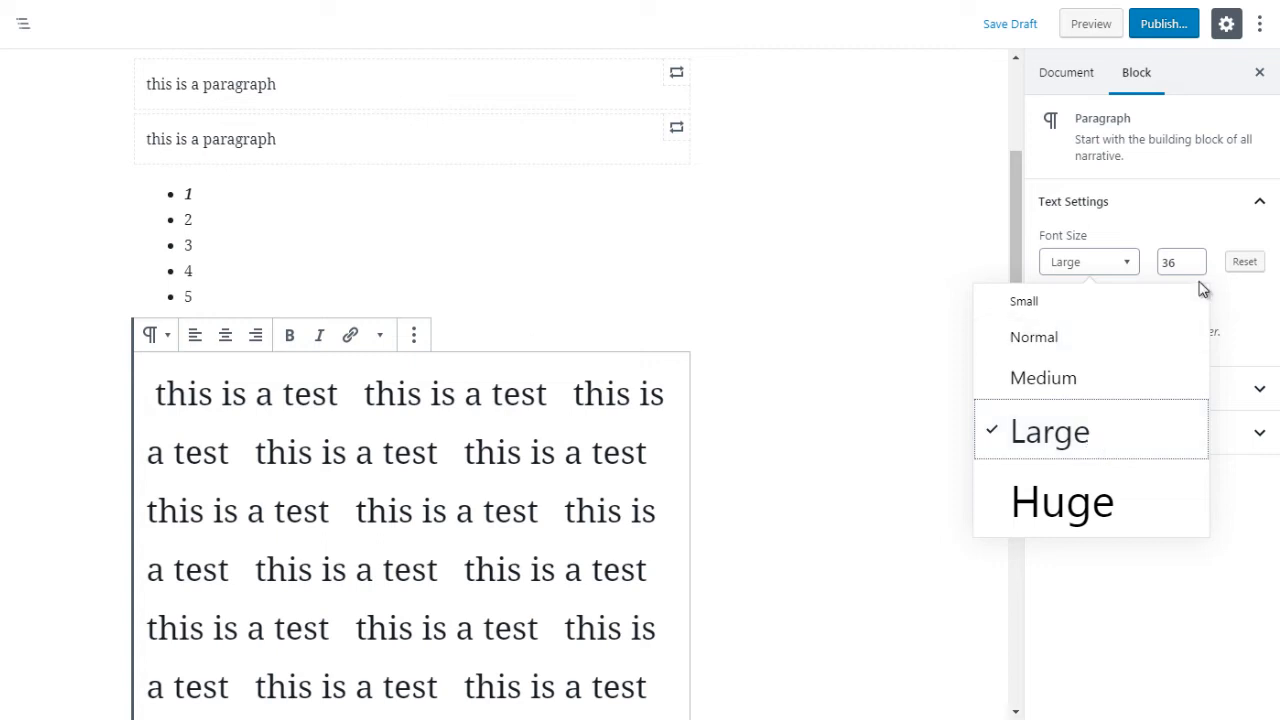
# Step: Apply the Huge font size preset to the test paragraph and reduce its custom size to 39
pyautogui.click(1078, 527)
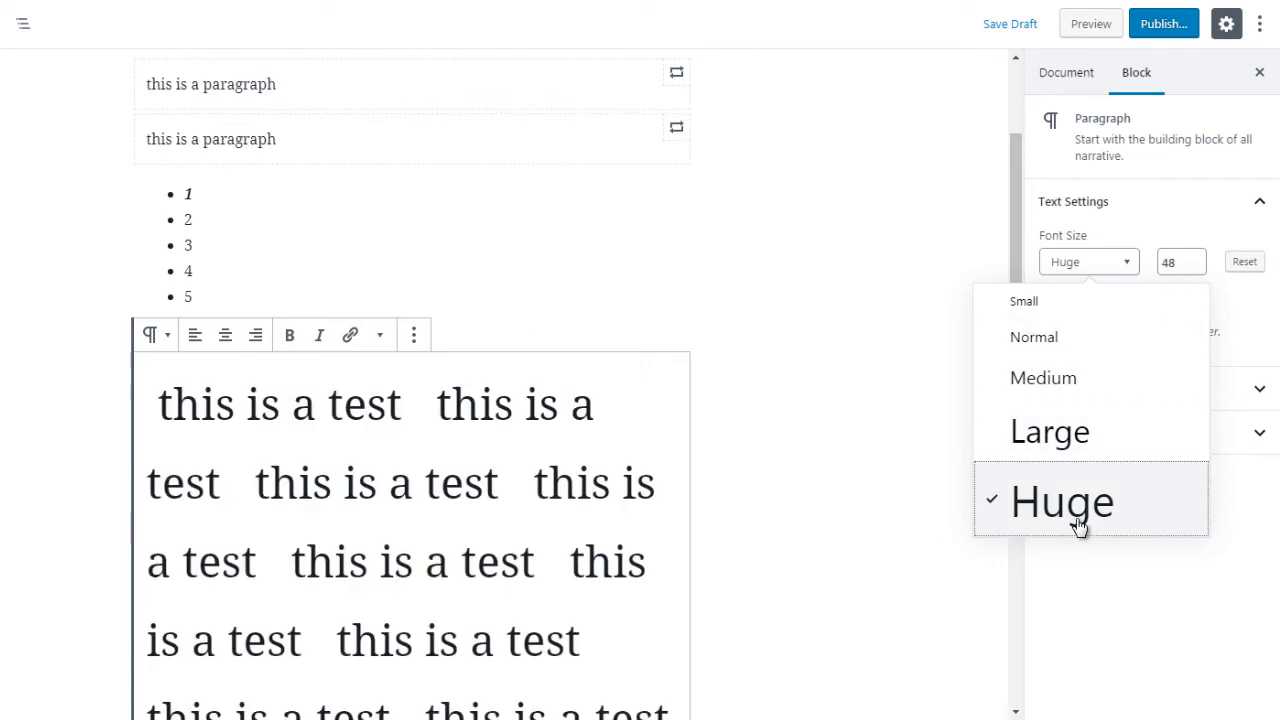
pyautogui.click(1177, 262)
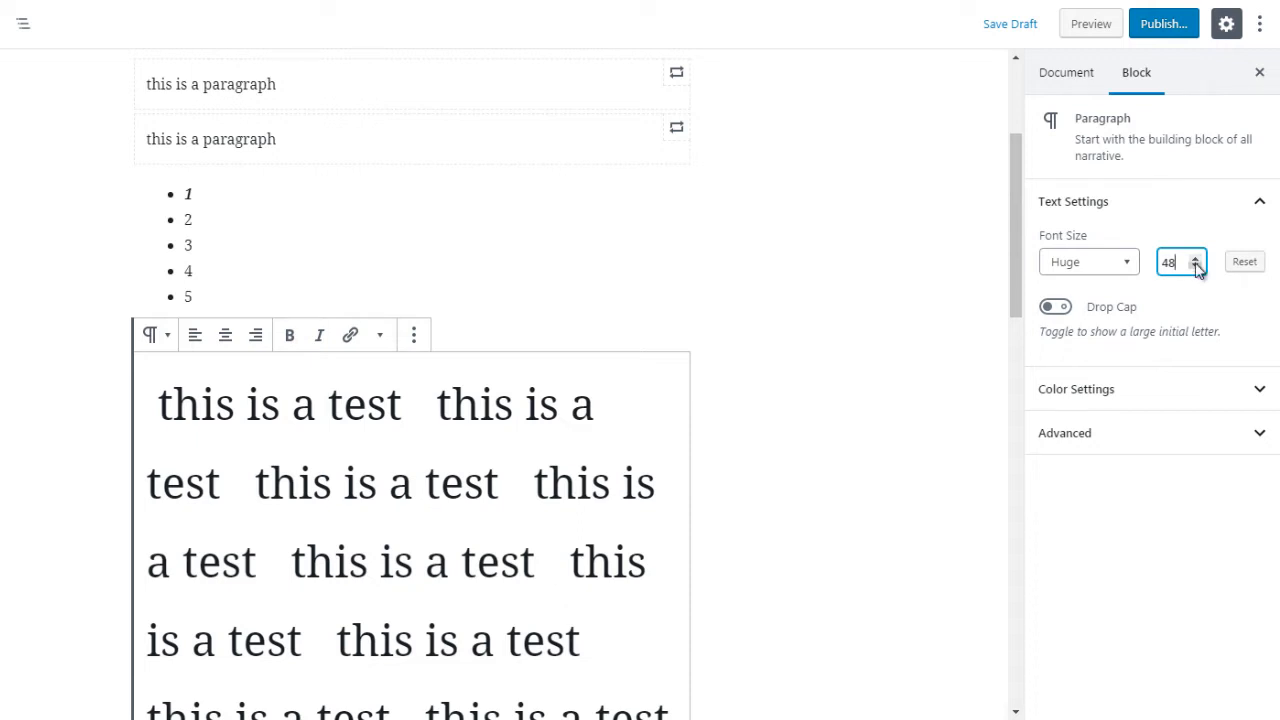
pyautogui.click(1196, 265)
pyautogui.click(1196, 265)
pyautogui.click(1196, 265)
pyautogui.click(1196, 265)
pyautogui.click(1196, 265)
pyautogui.click(1196, 265)
pyautogui.click(1196, 265)
pyautogui.click(1196, 265)
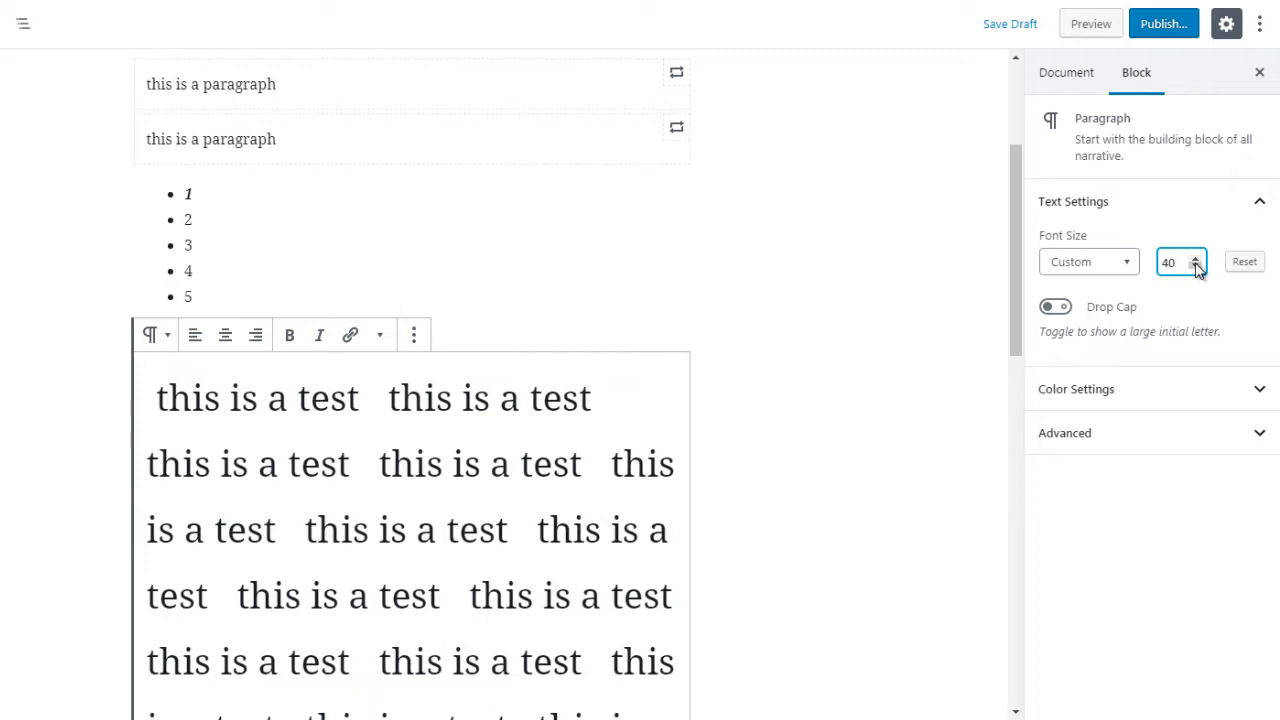
pyautogui.click(1196, 266)
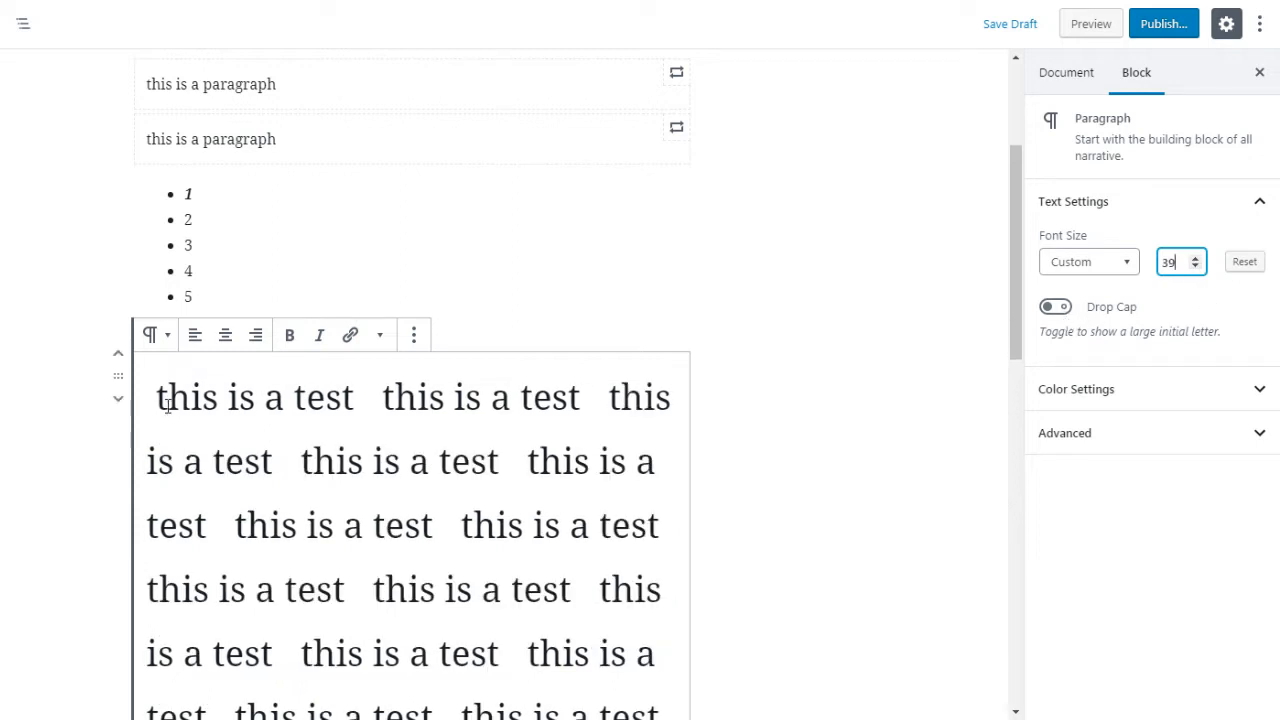
# Step: Turn on Drop Cap for the test paragraph to enlarge its initial letter
pyautogui.moveTo(168, 404); pyautogui.dragTo(153, 404)
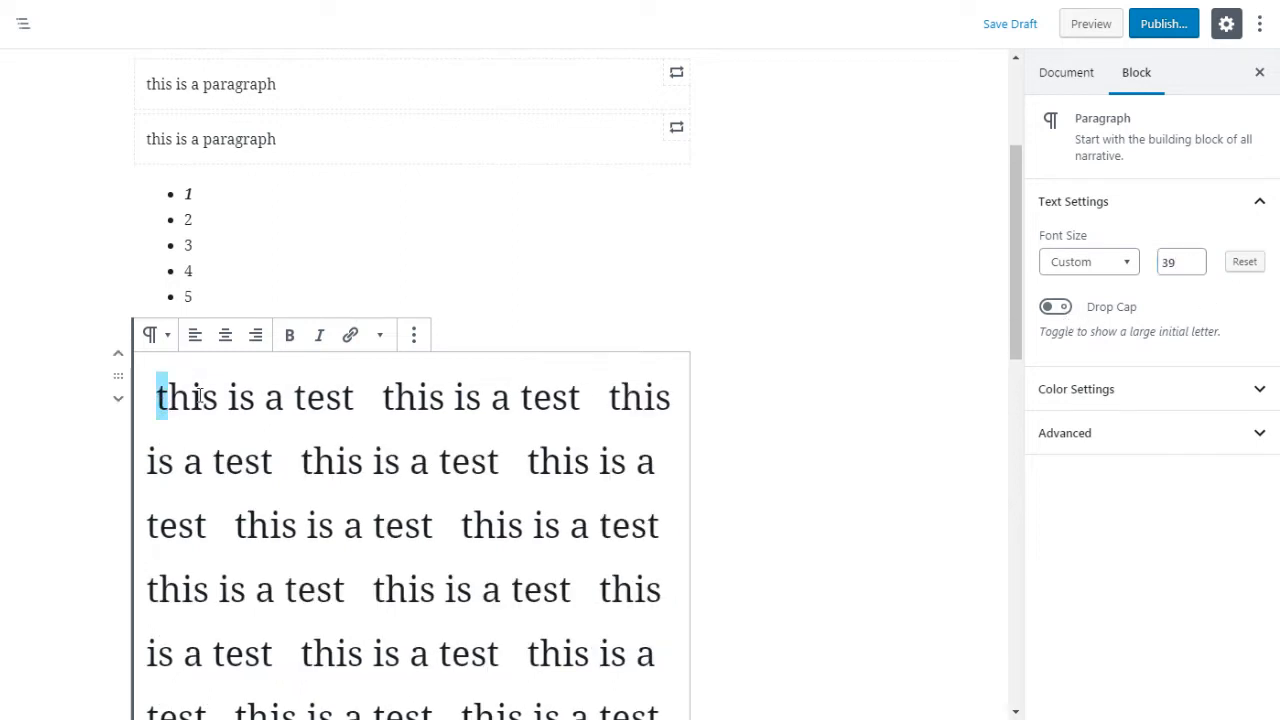
pyautogui.click(1056, 310)
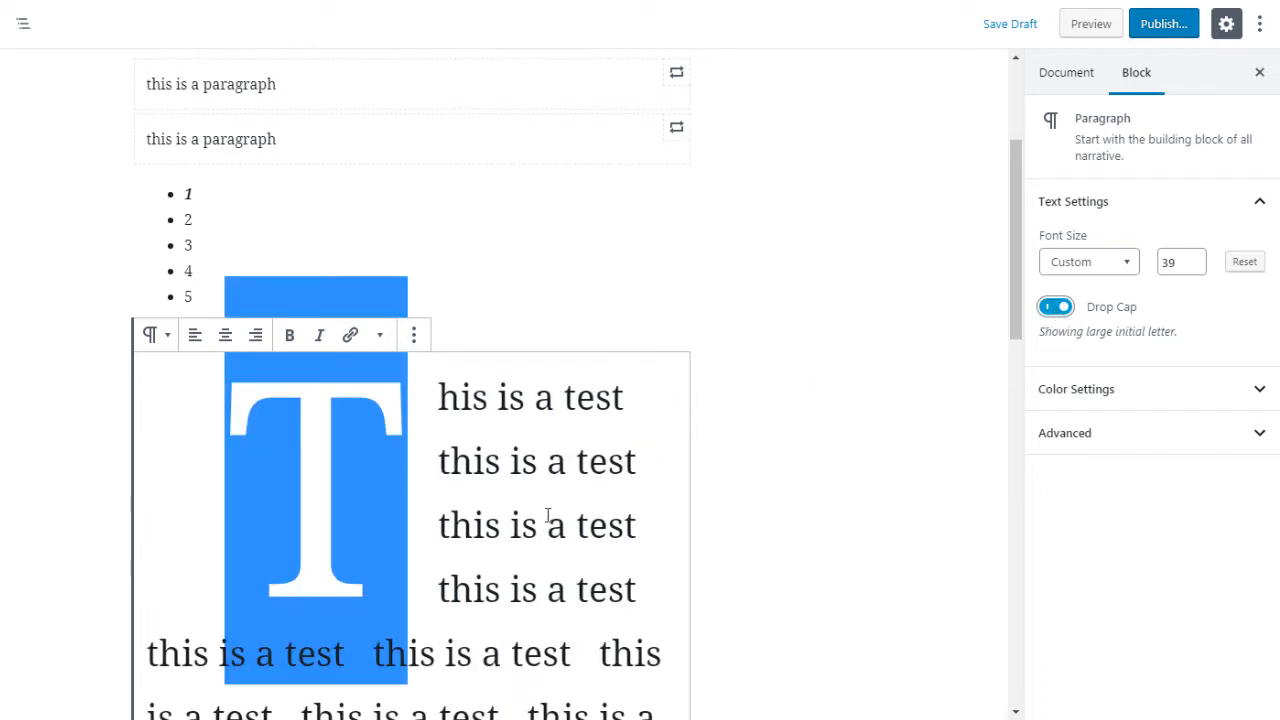
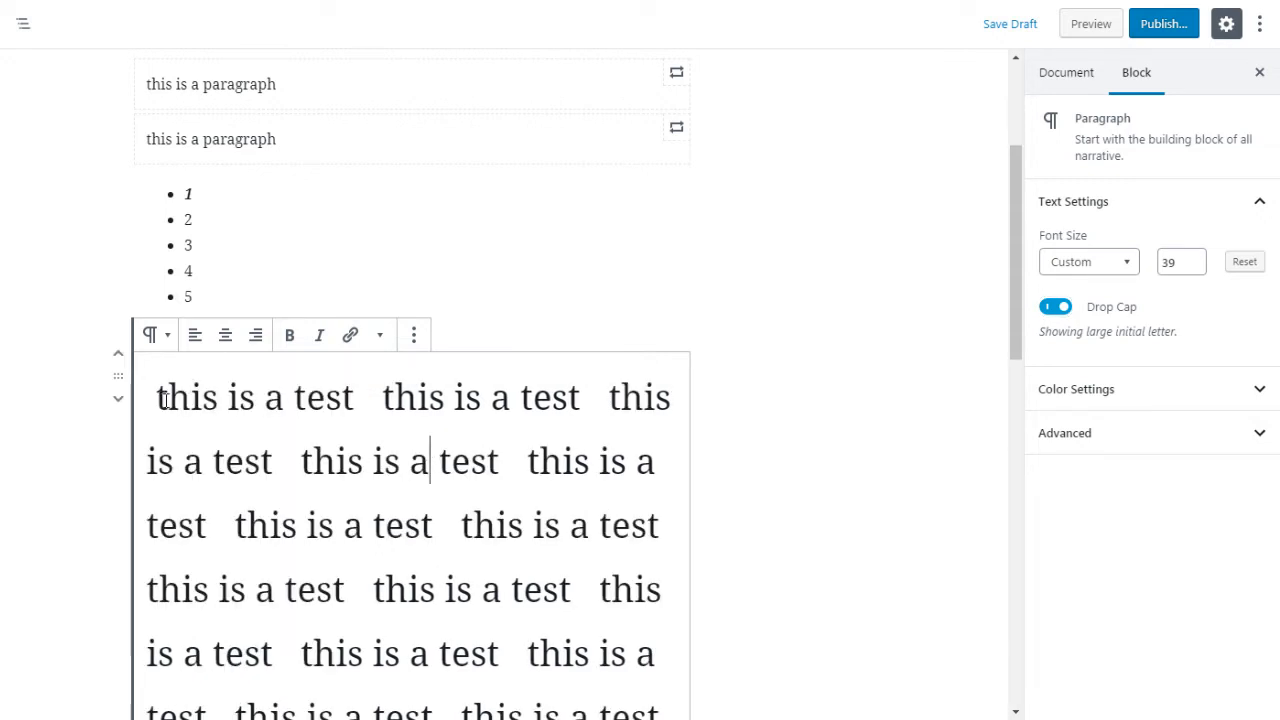
pyautogui.moveTo(163, 398); pyautogui.dragTo(150, 400)
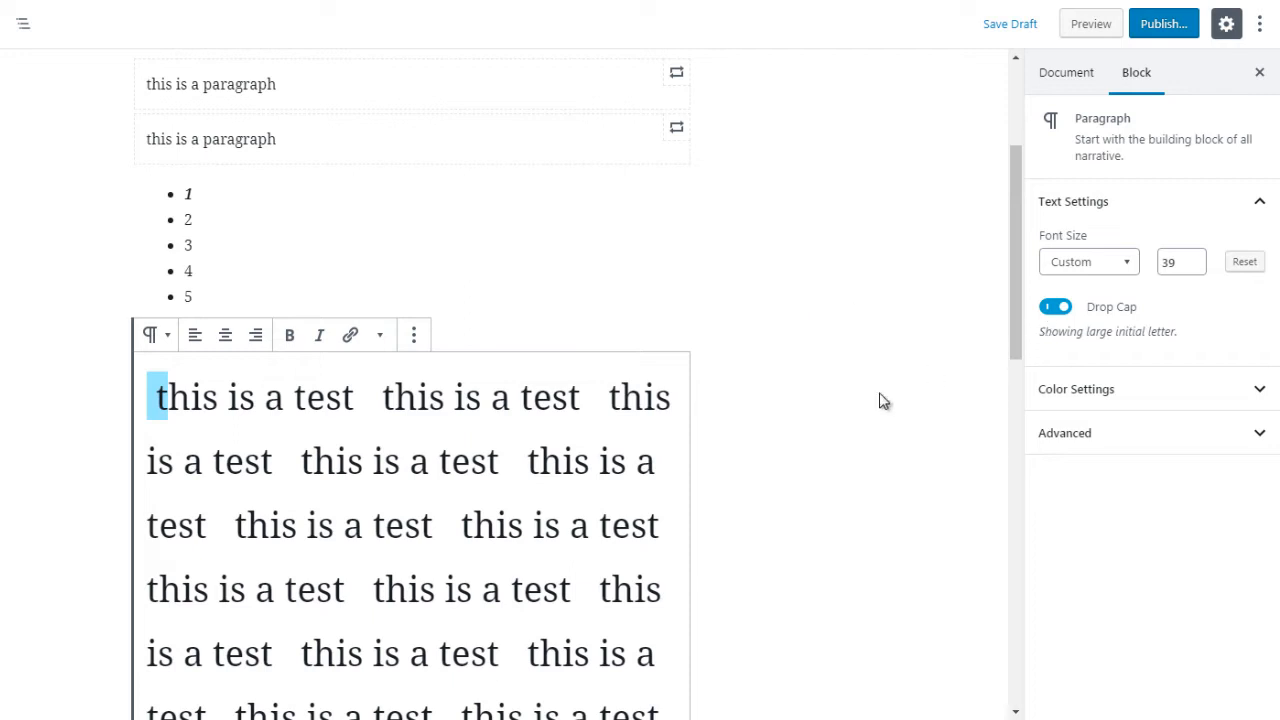
pyautogui.click(471, 441)
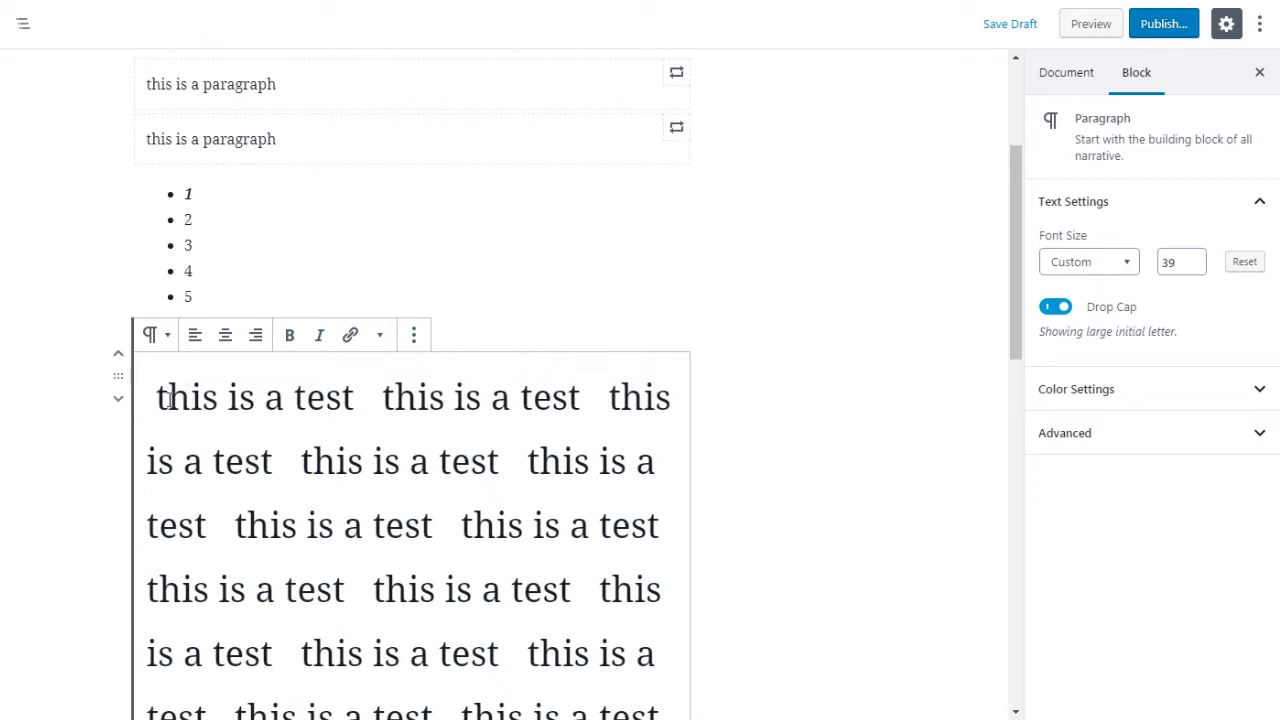
# Step: Select the test paragraph's initial letter and try pink, orange and light gray background colors on the paragraph
pyautogui.moveTo(170, 400); pyautogui.dragTo(156, 398)
pyautogui.click(1068, 398)
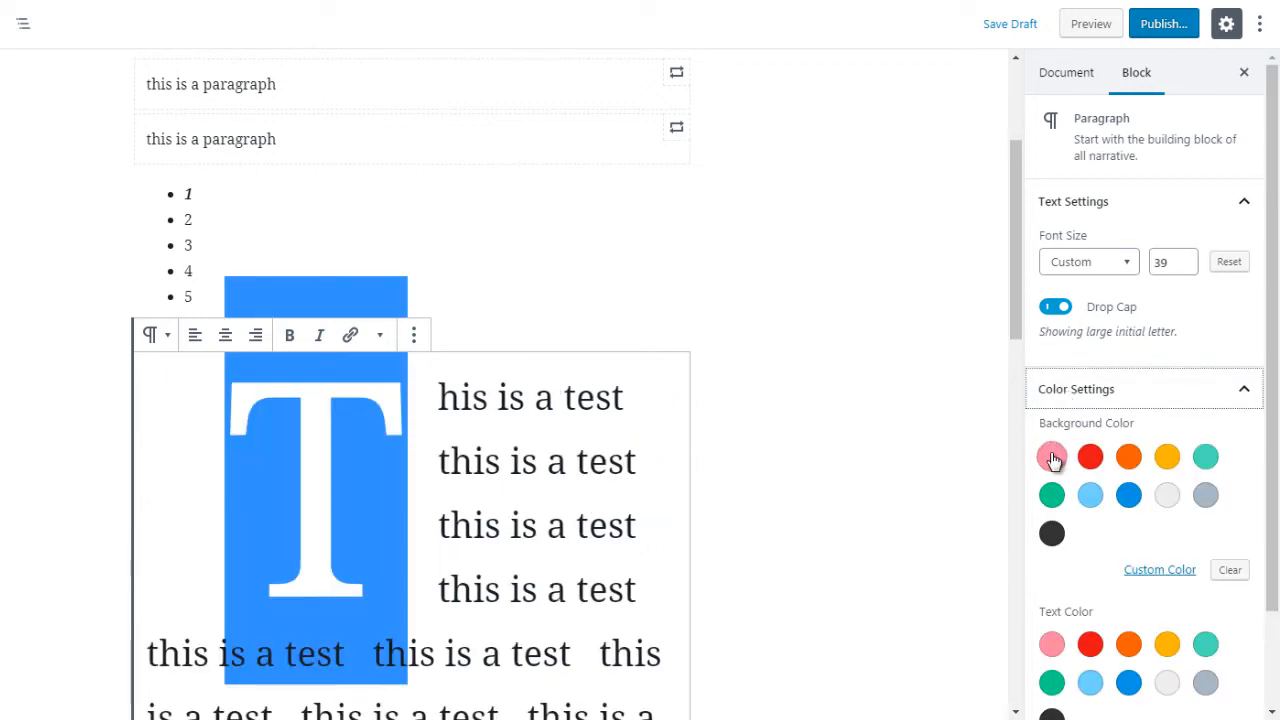
pyautogui.click(1052, 458)
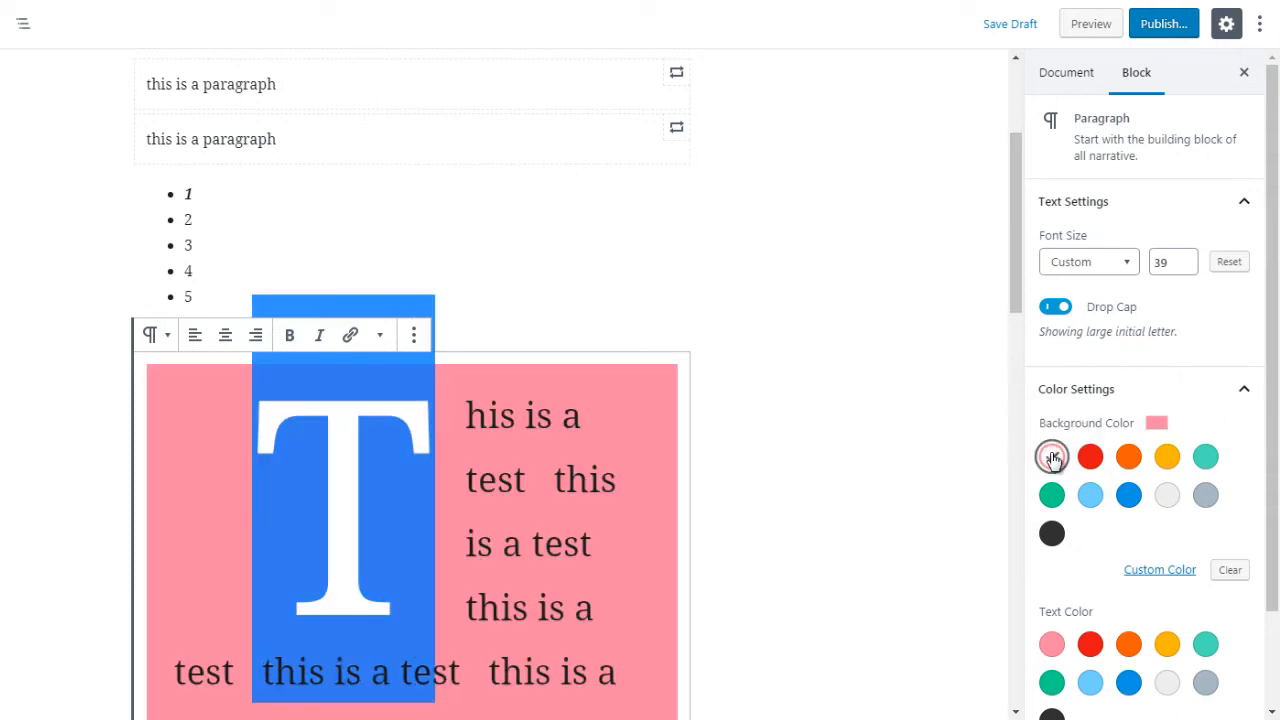
pyautogui.moveTo(1014, 294); pyautogui.dragTo(1016, 362)
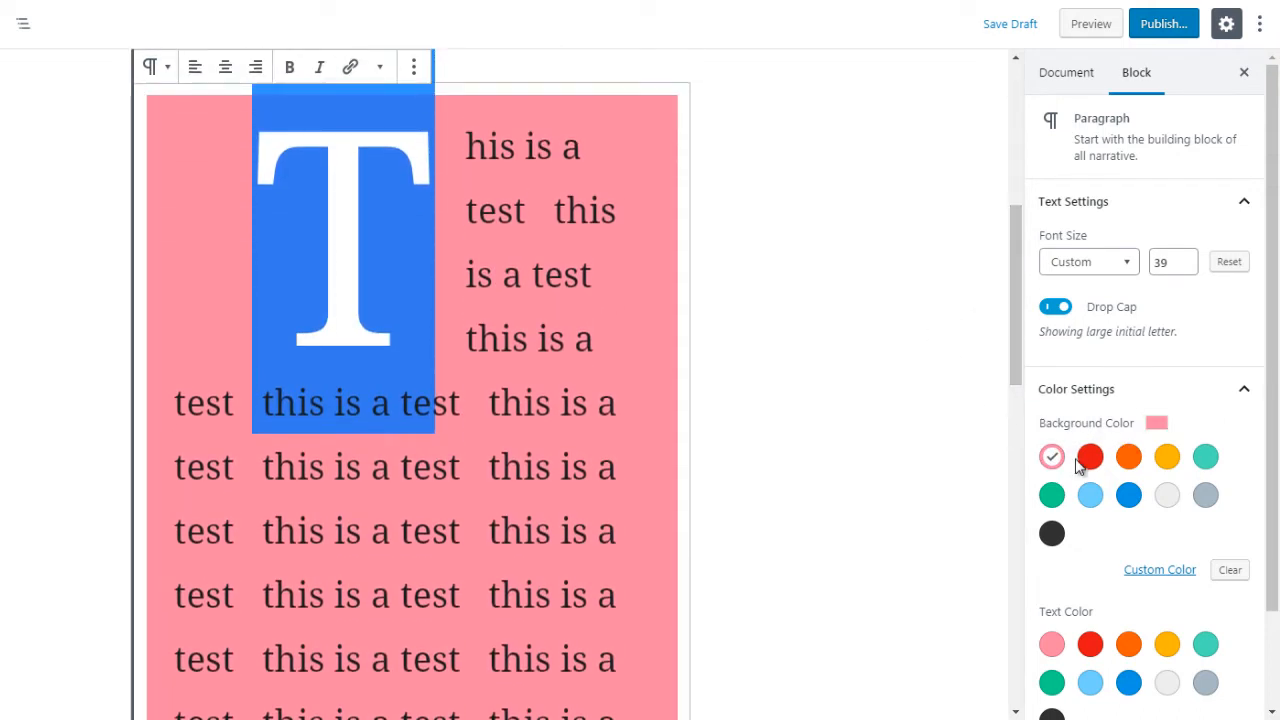
pyautogui.click(1130, 458)
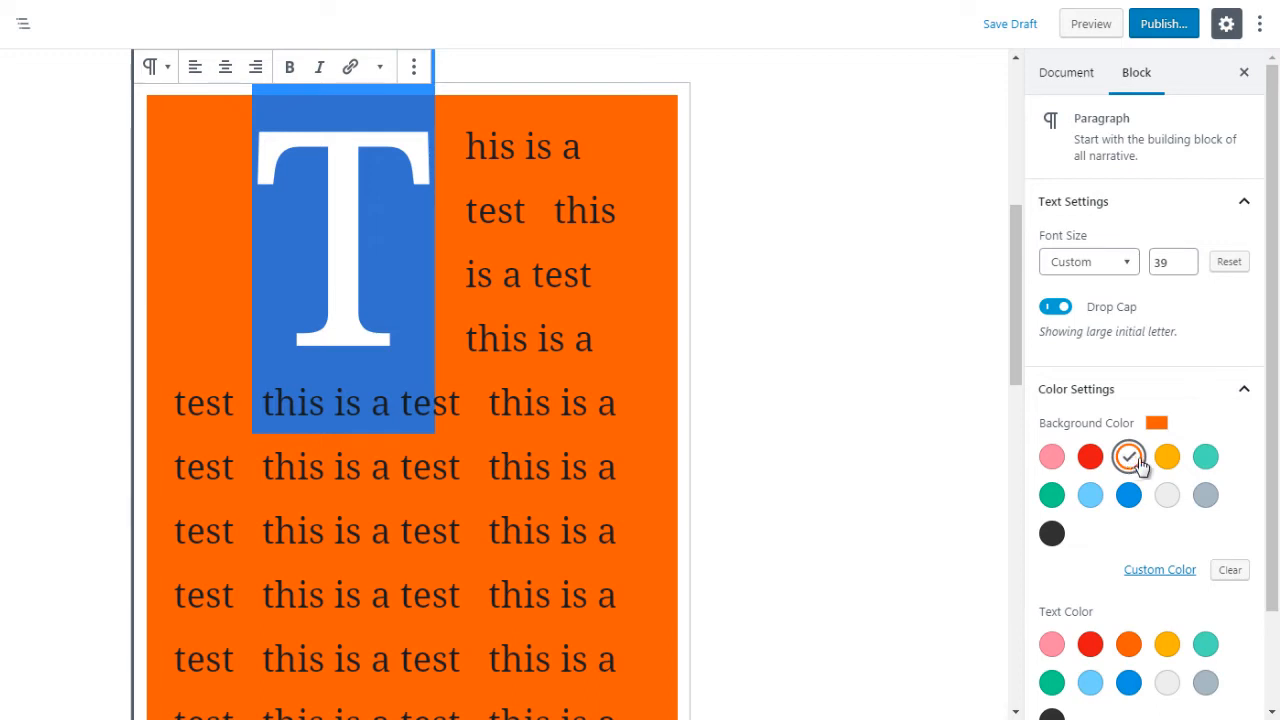
pyautogui.click(1169, 498)
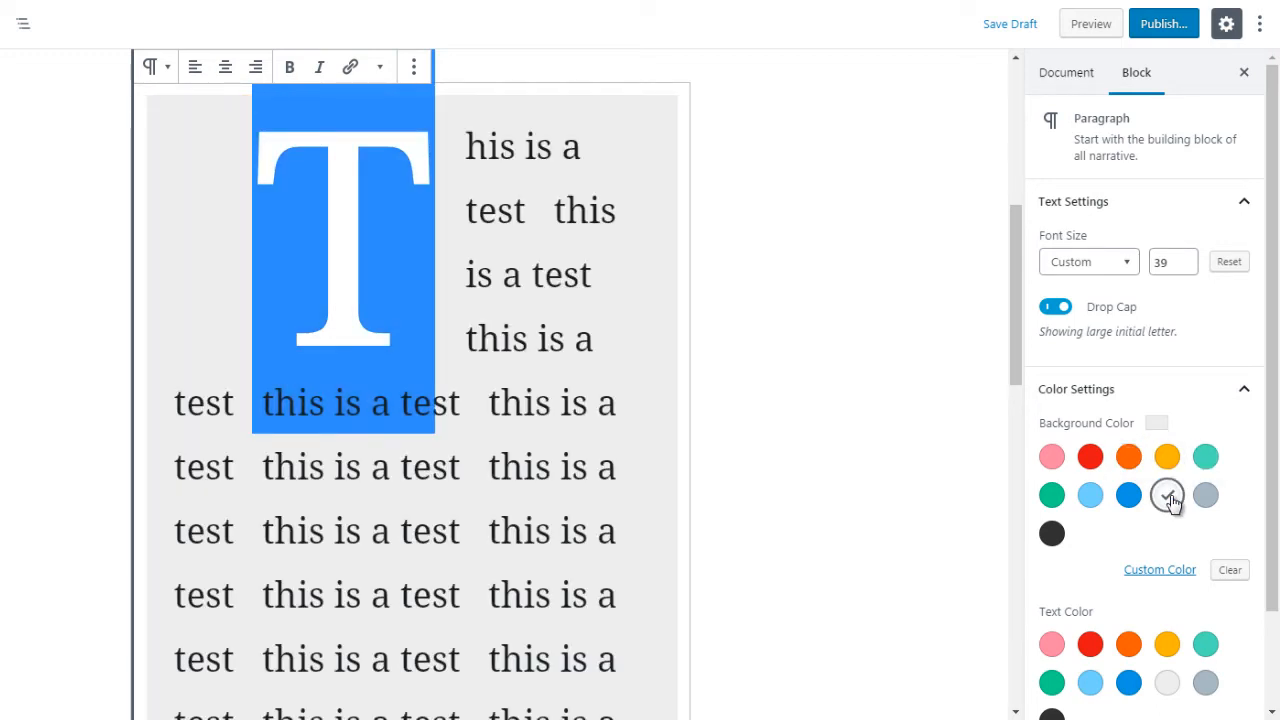
# Step: Compare pink and red backgrounds on the test paragraph, then return it to the light gray preset
pyautogui.click(1056, 460)
pyautogui.click(1092, 460)
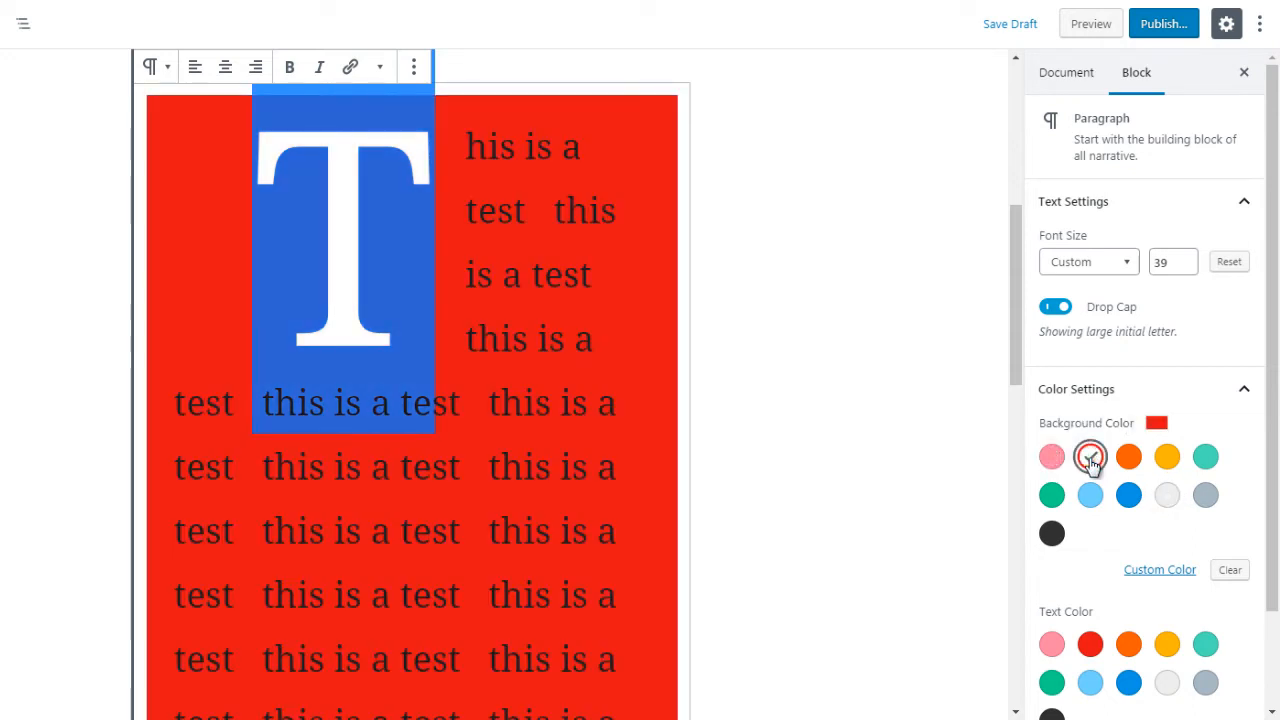
pyautogui.click(1051, 459)
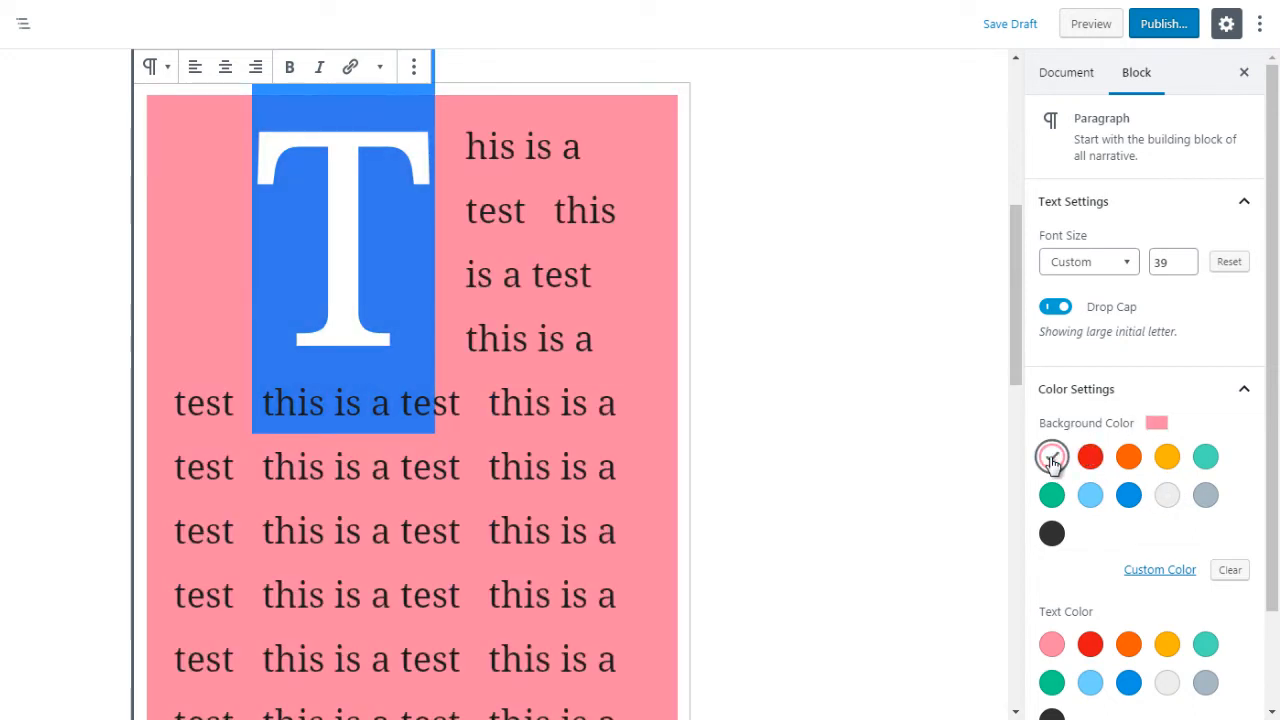
pyautogui.click(1168, 496)
# Step: Try the red text color on the test paragraph, then switch its text to the darker blue preset
pyautogui.scroll(-1, 1274, 360)
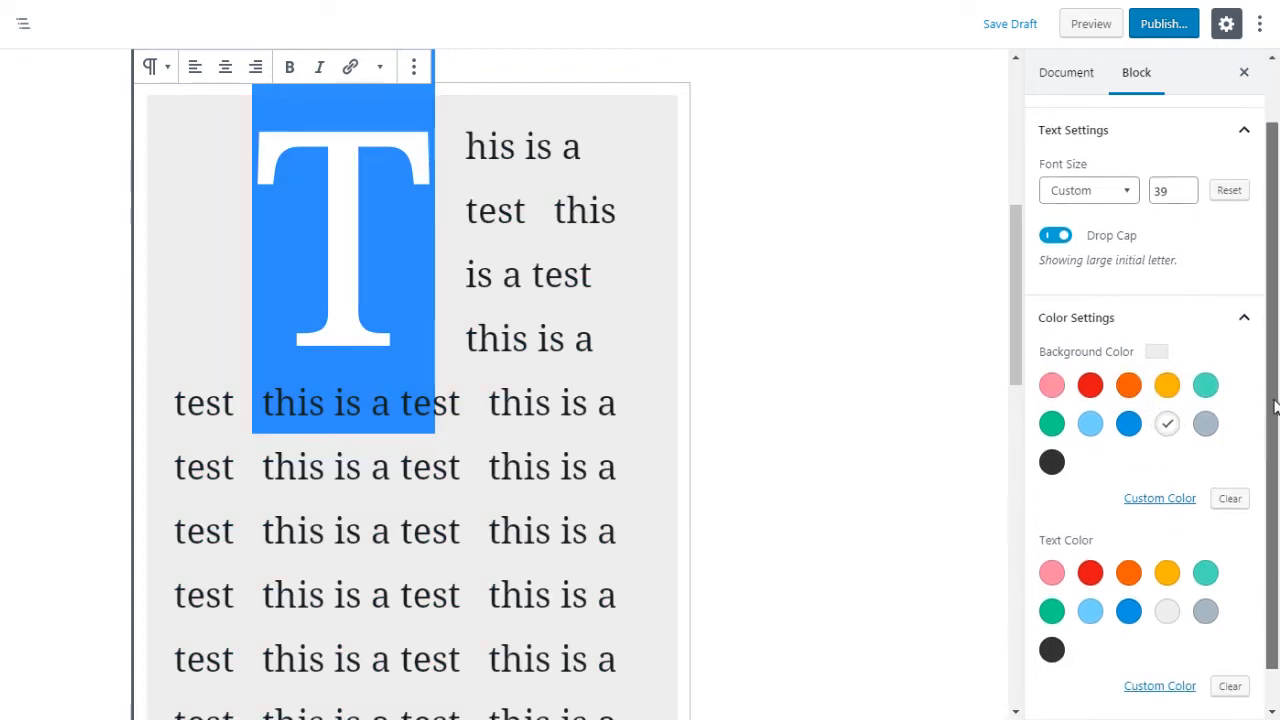
pyautogui.click(1090, 570)
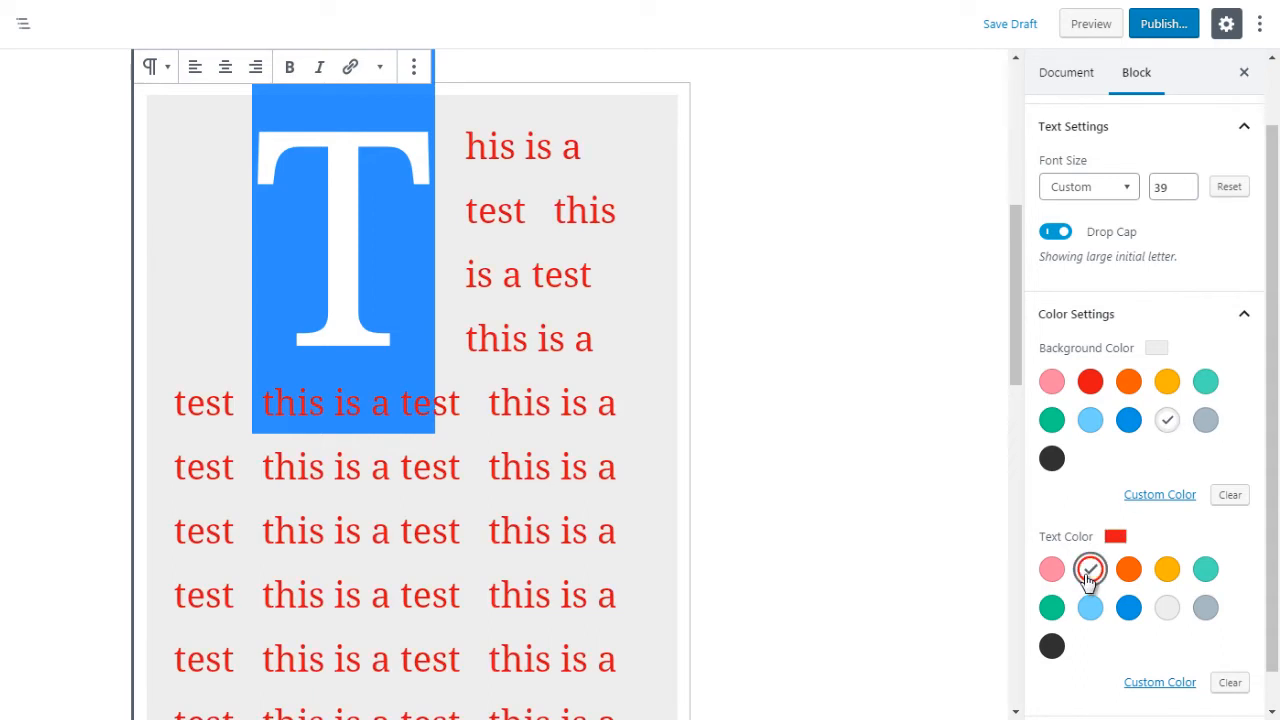
pyautogui.click(1128, 608)
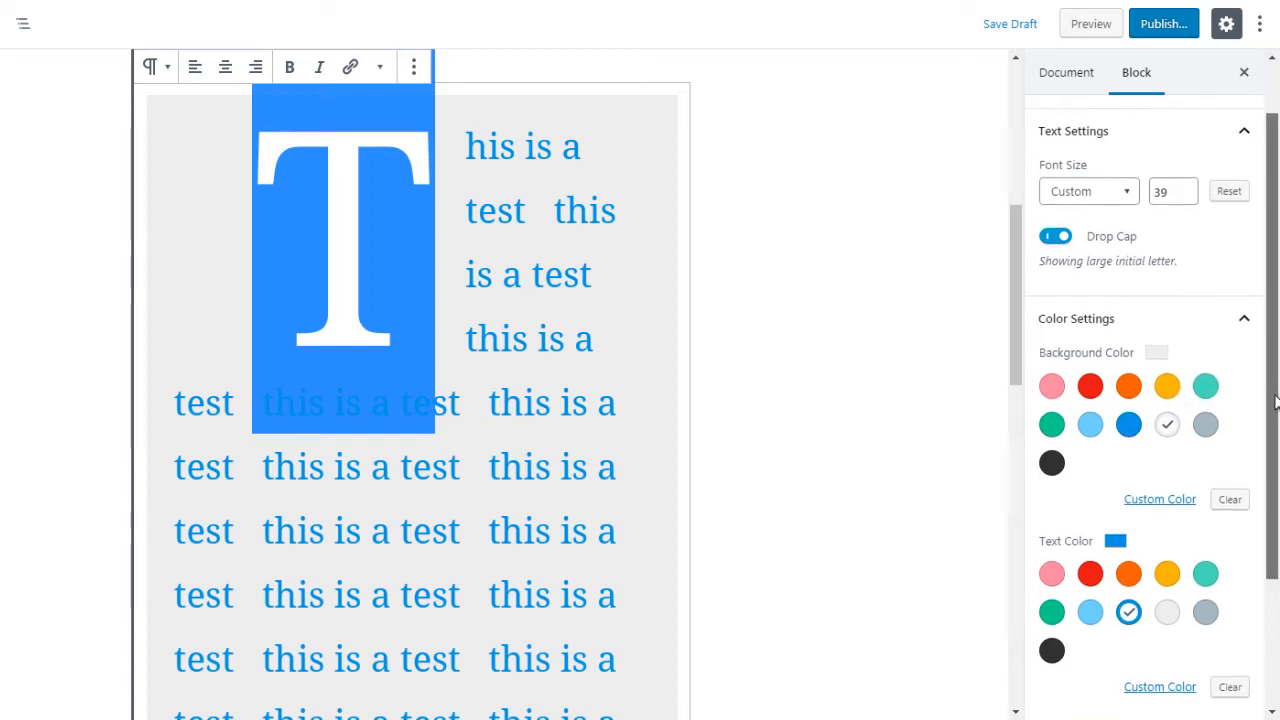
# Step: Clear the test paragraph's light gray background and give it a custom very pale blue background color
pyautogui.moveTo(1268, 394); pyautogui.dragTo(1257, 517)
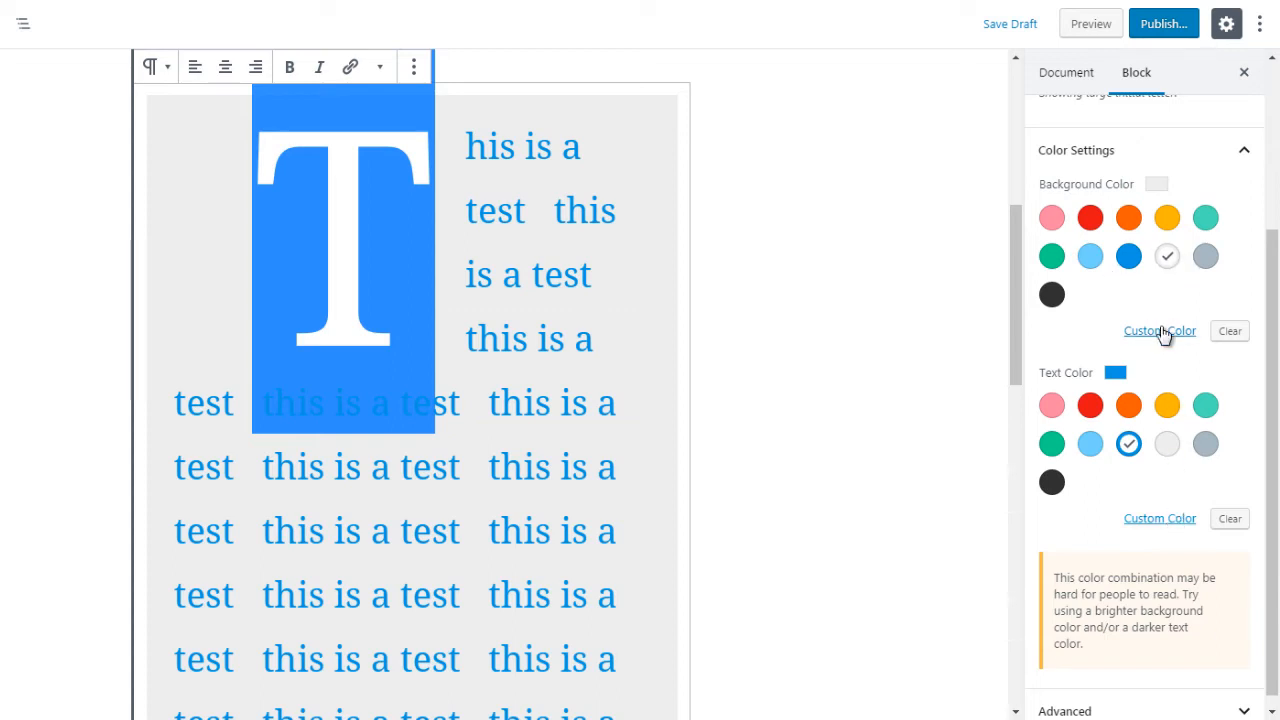
pyautogui.click(1230, 331)
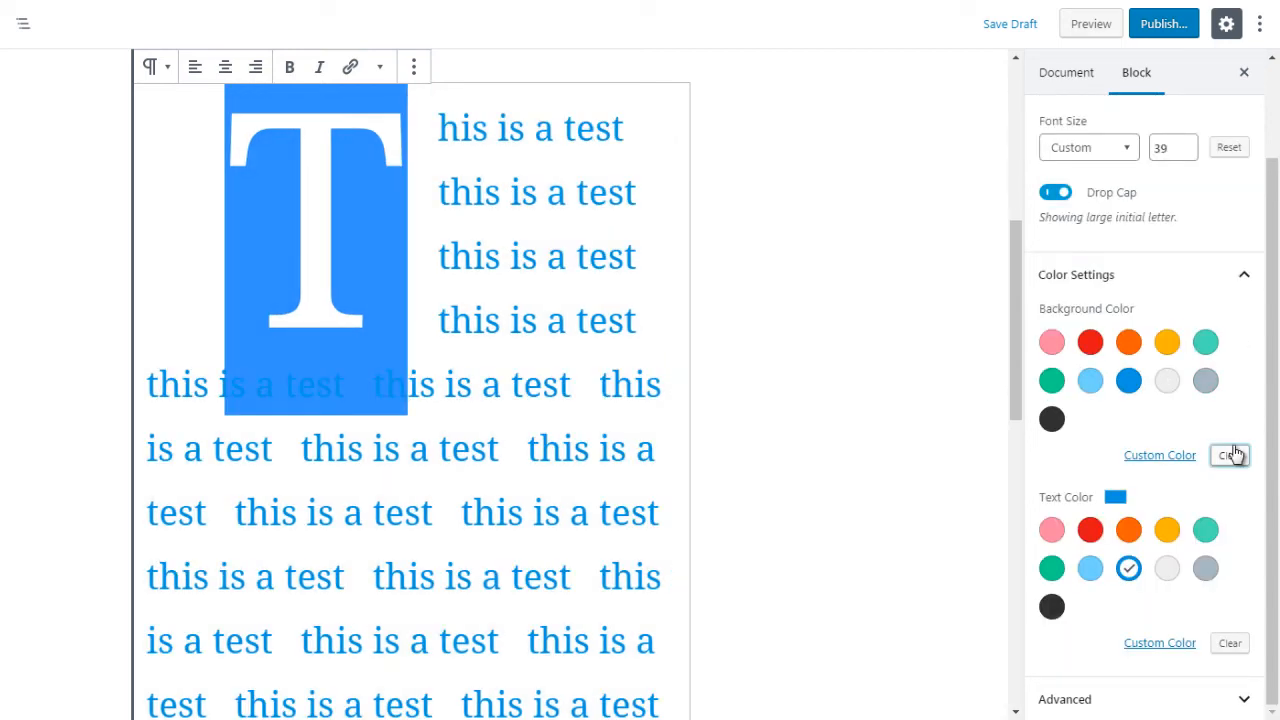
pyautogui.click(1156, 457)
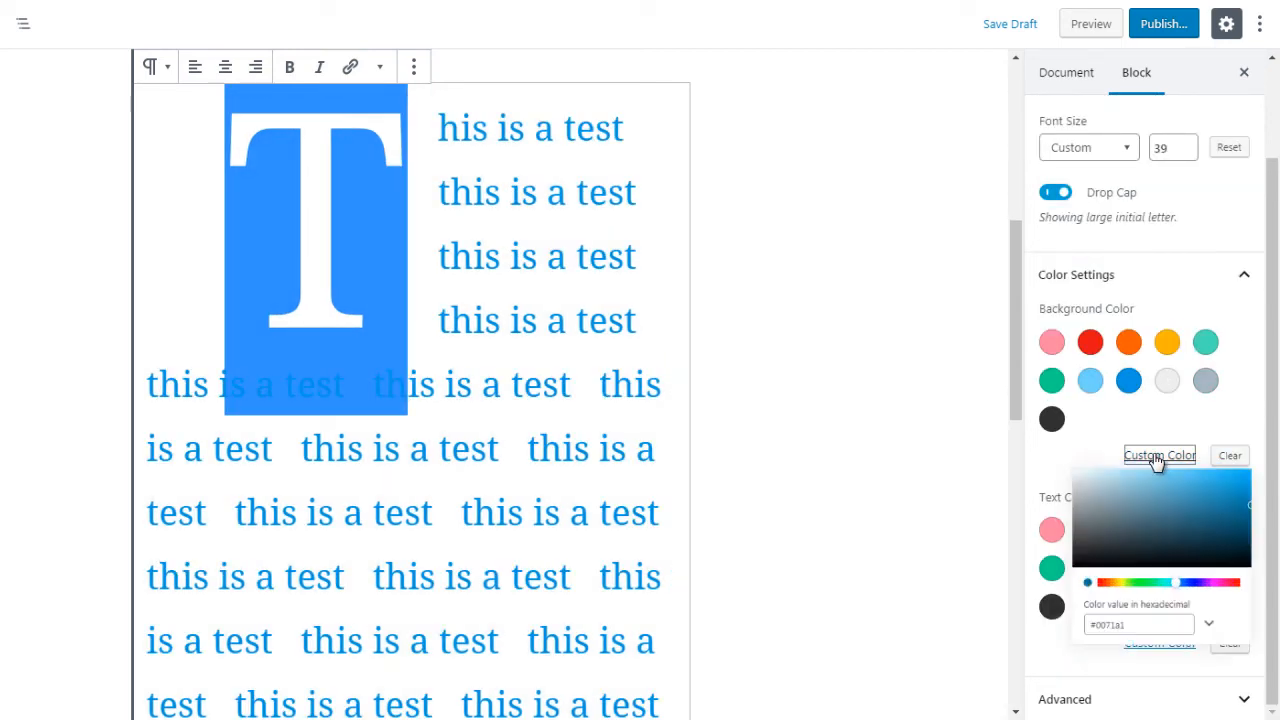
pyautogui.moveTo(1145, 500); pyautogui.dragTo(1224, 482)
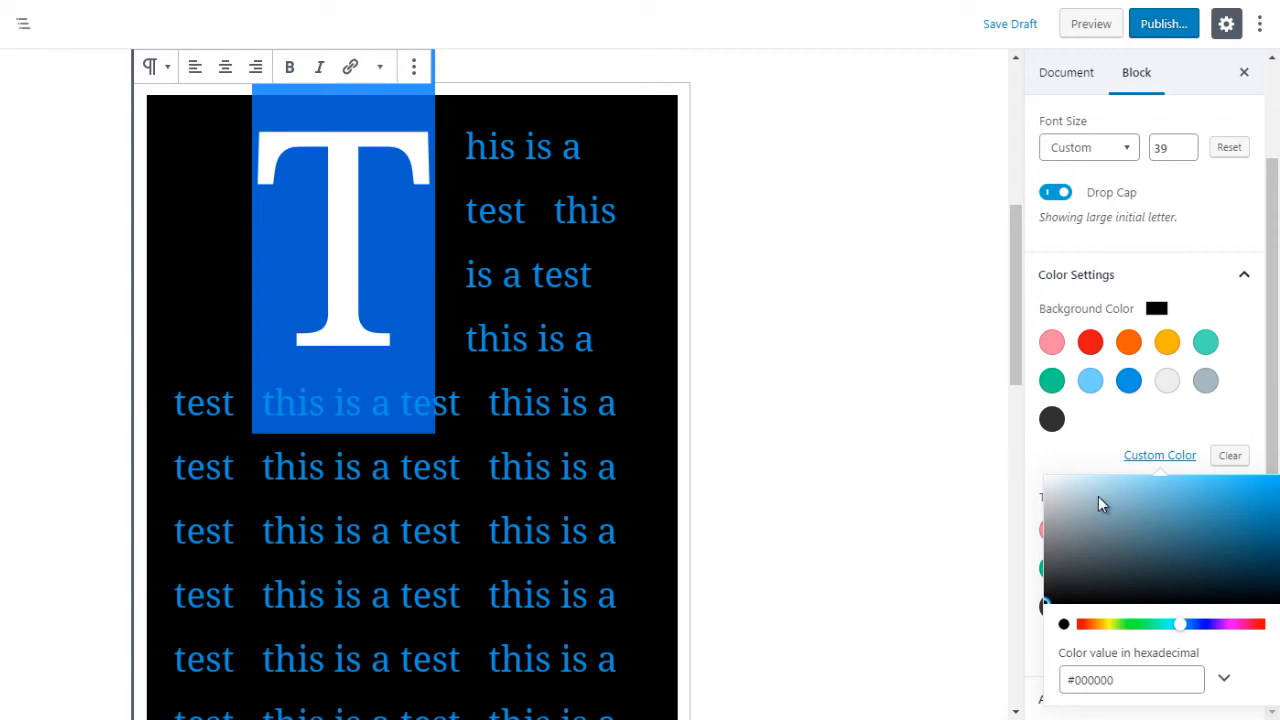
pyautogui.moveTo(1078, 484); pyautogui.dragTo(1051, 471)
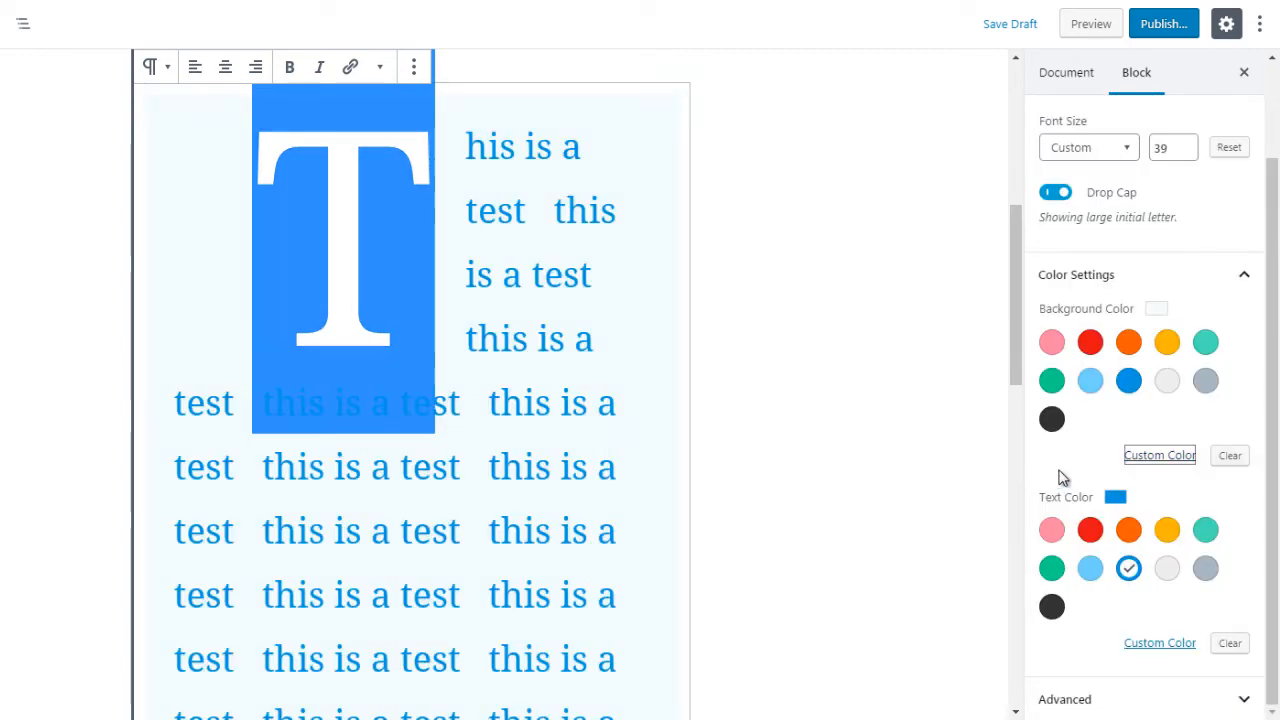
pyautogui.click(1059, 471)
# Step: Set the test paragraph's text to the custom dark navy color #051a26
pyautogui.moveTo(1274, 416); pyautogui.dragTo(1270, 475)
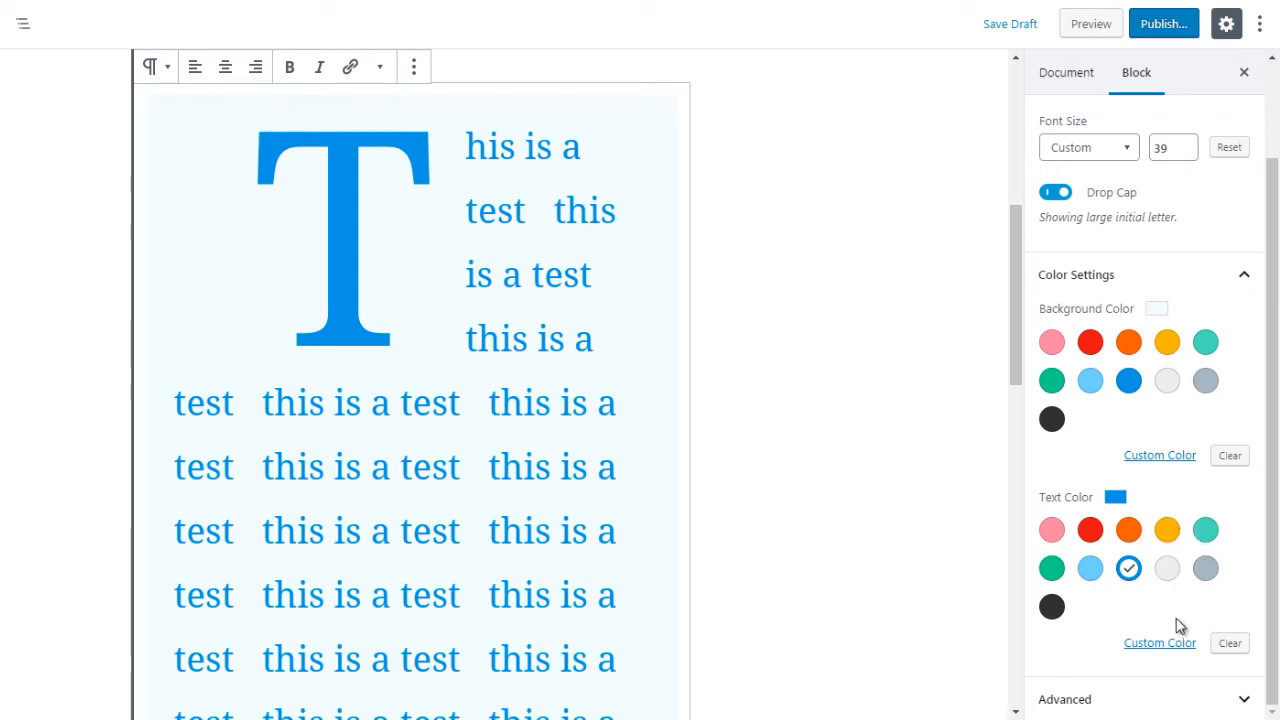
pyautogui.click(1158, 643)
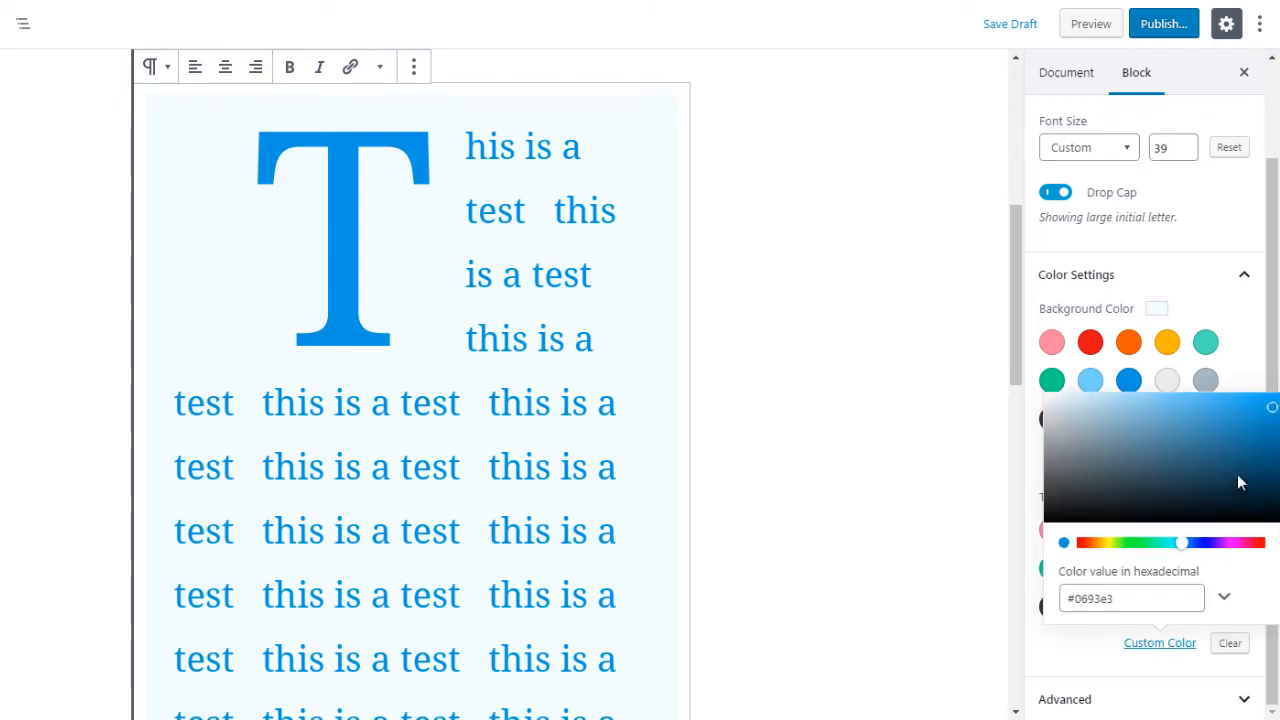
pyautogui.click(1170, 435)
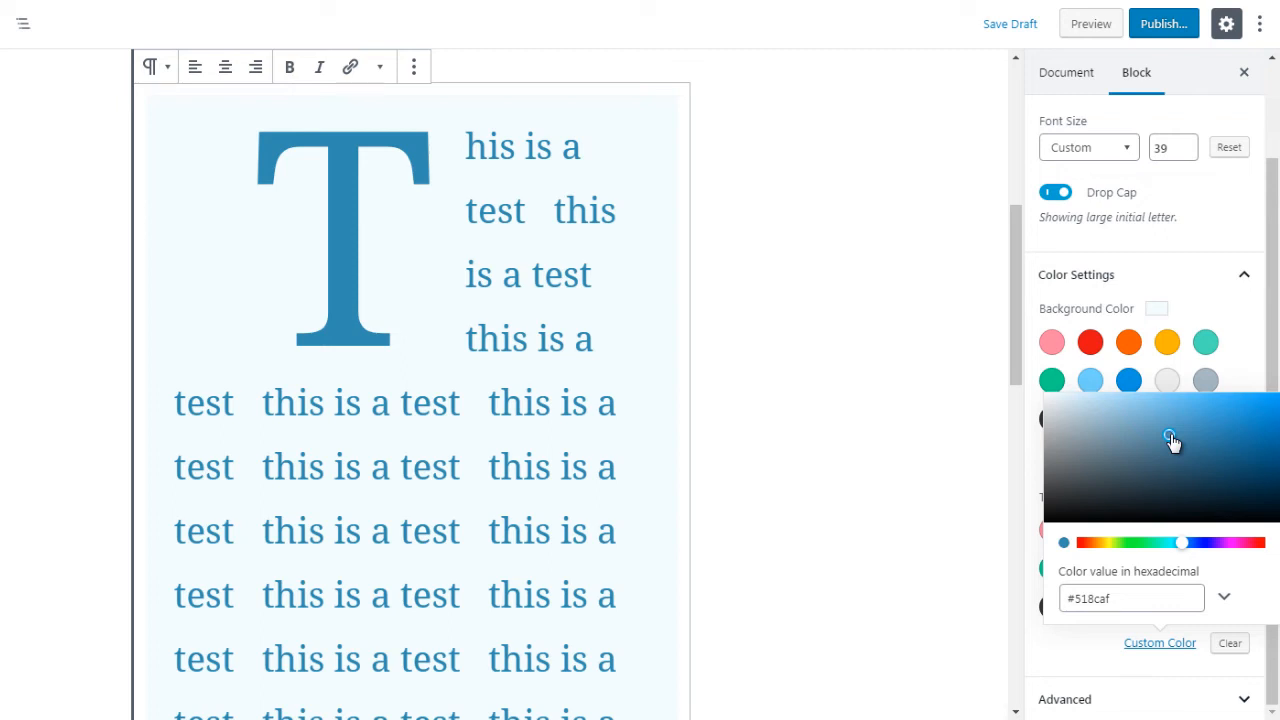
pyautogui.click(1251, 510)
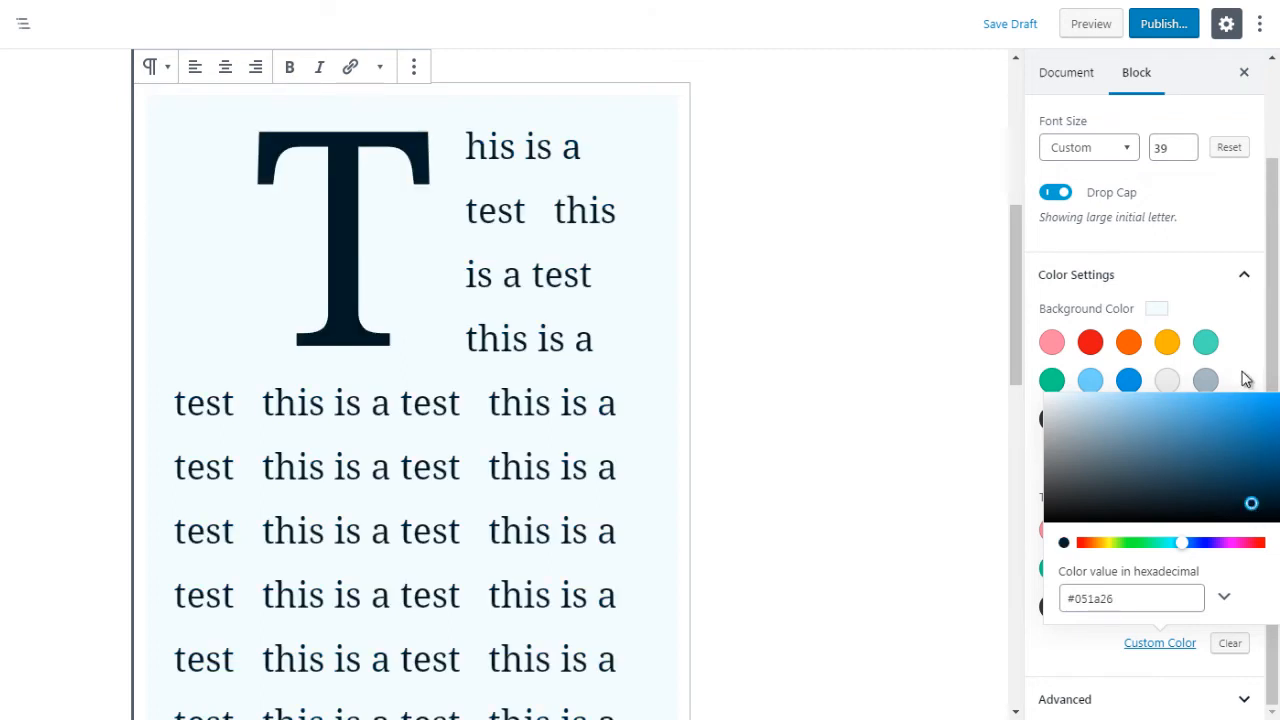
pyautogui.click(1246, 375)
# Step: Expand the test paragraph's Advanced settings to view the Additional CSS Class field, then collapse them
pyautogui.moveTo(1264, 461); pyautogui.dragTo(1264, 474)
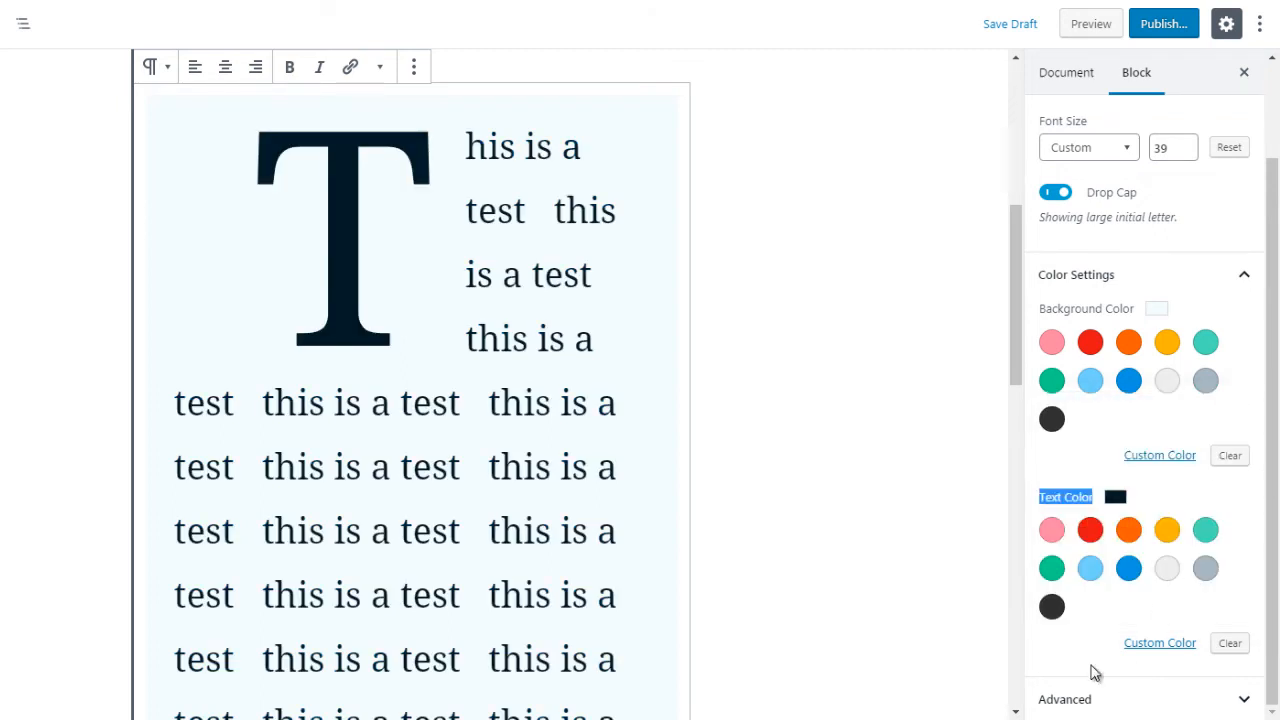
pyautogui.click(1062, 695)
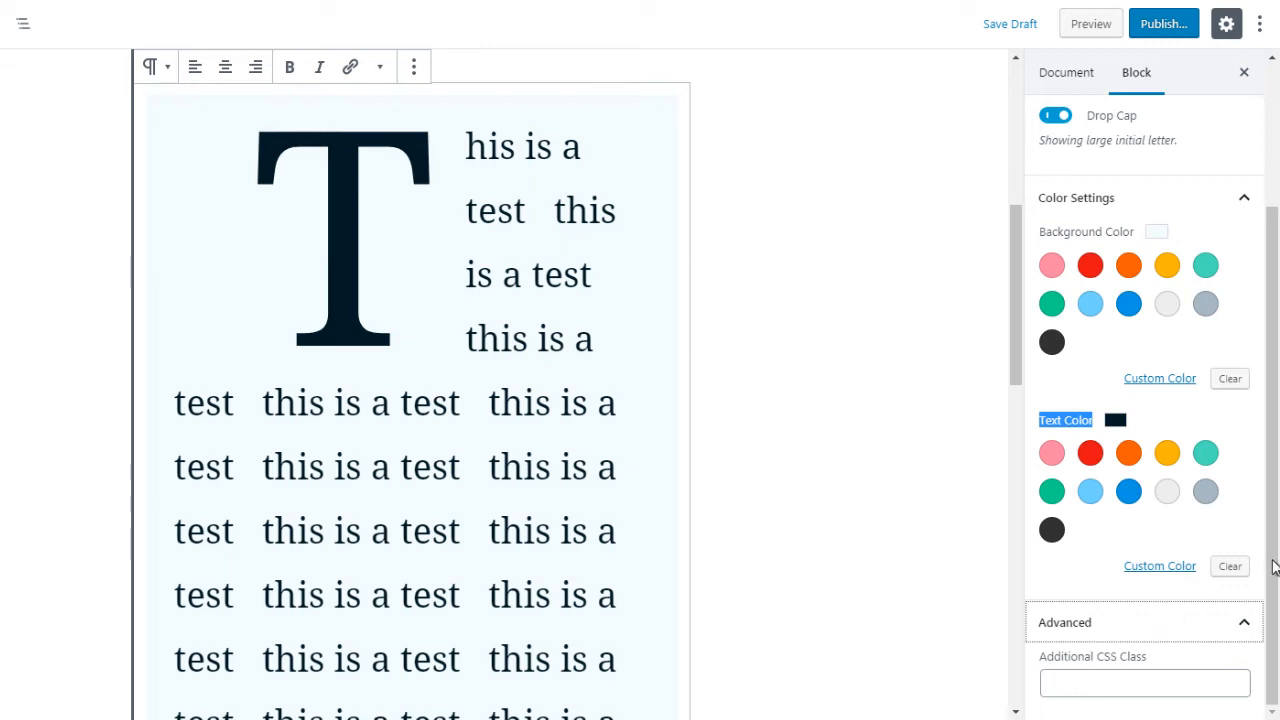
pyautogui.scroll(-1, 1276, 564)
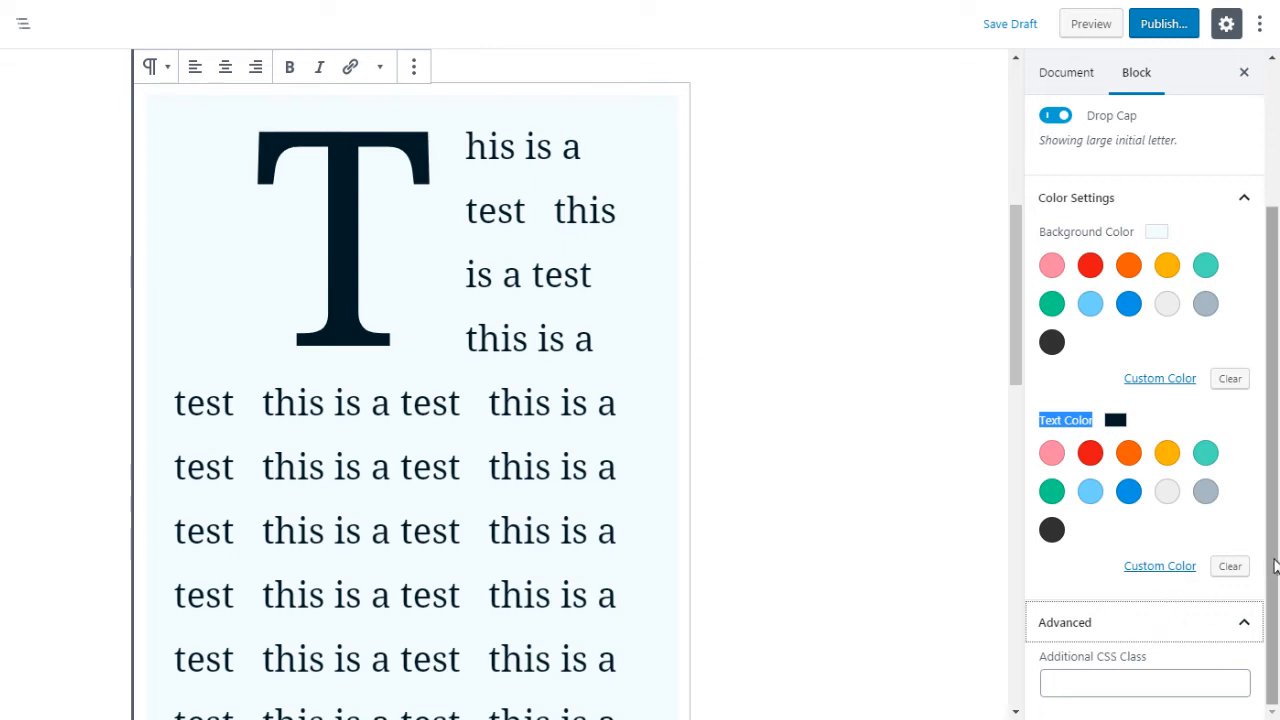
pyautogui.click(1110, 672)
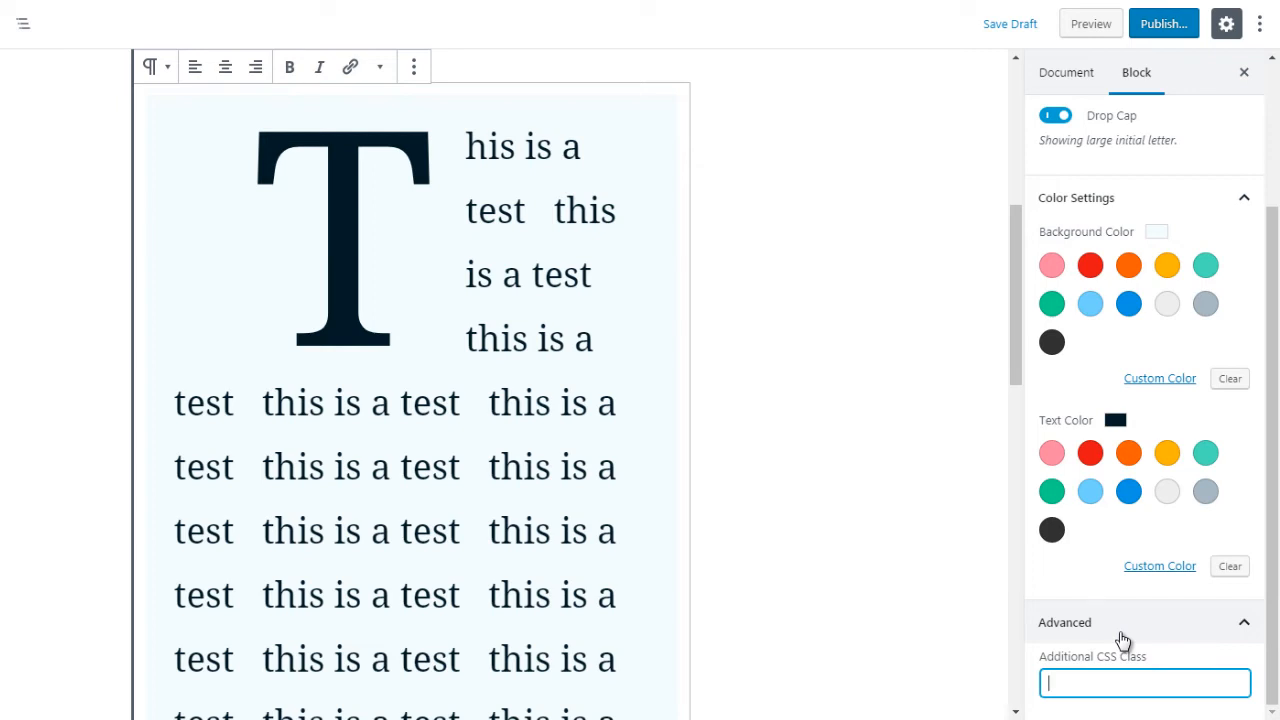
pyautogui.click(1122, 640)
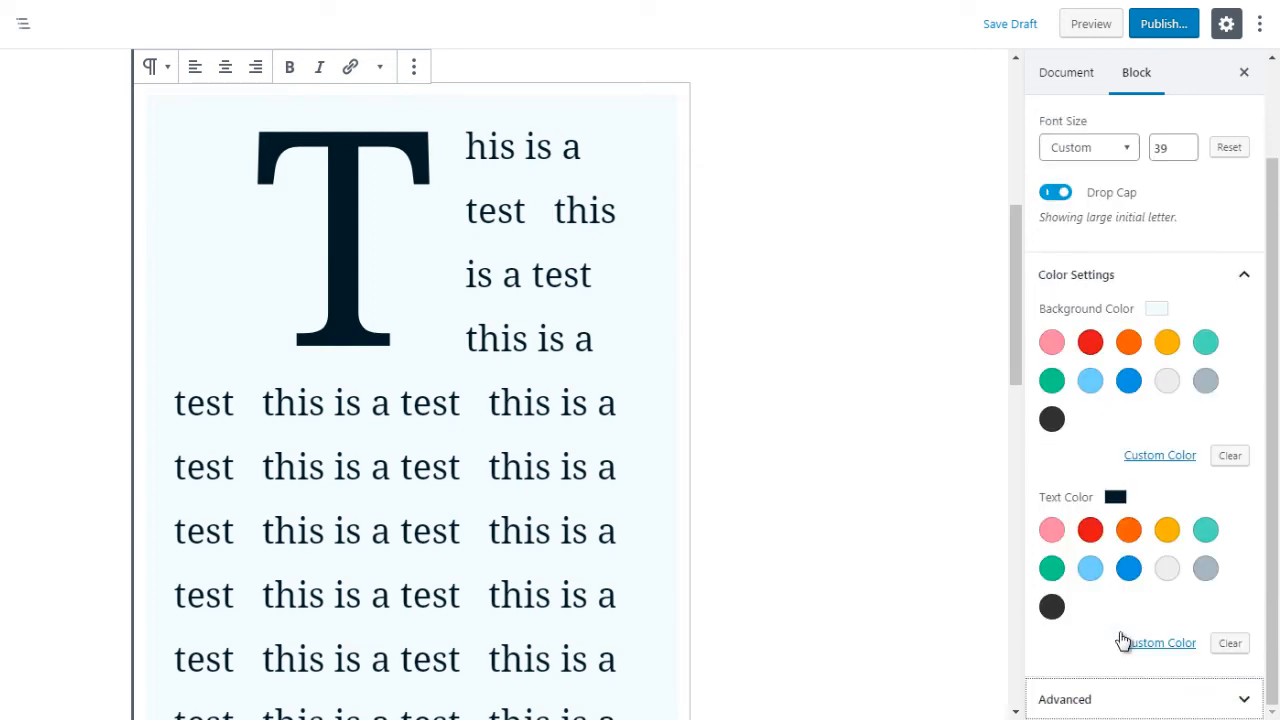
# Step: Browse the Common Blocks available for insertion between the test paragraph and the Gallery block, then dismiss the list
pyautogui.moveTo(1012, 316); pyautogui.dragTo(991, 534)
pyautogui.click(743, 420)
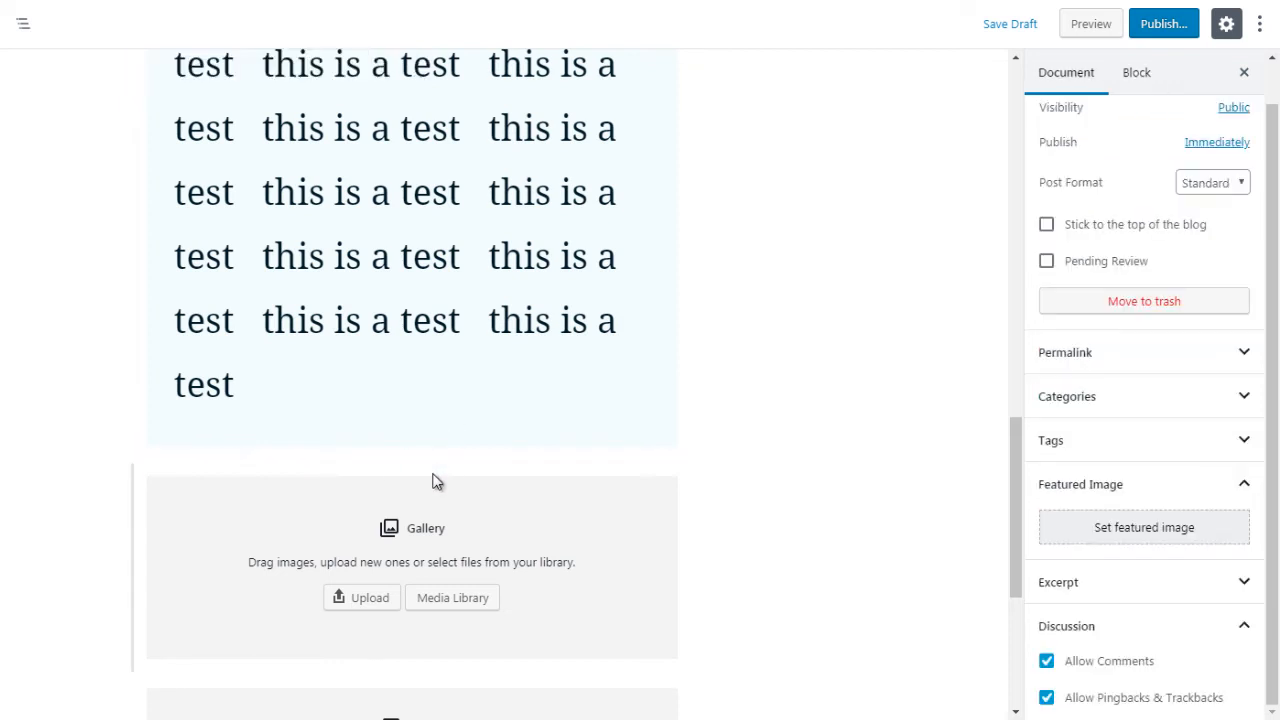
pyautogui.click(412, 460)
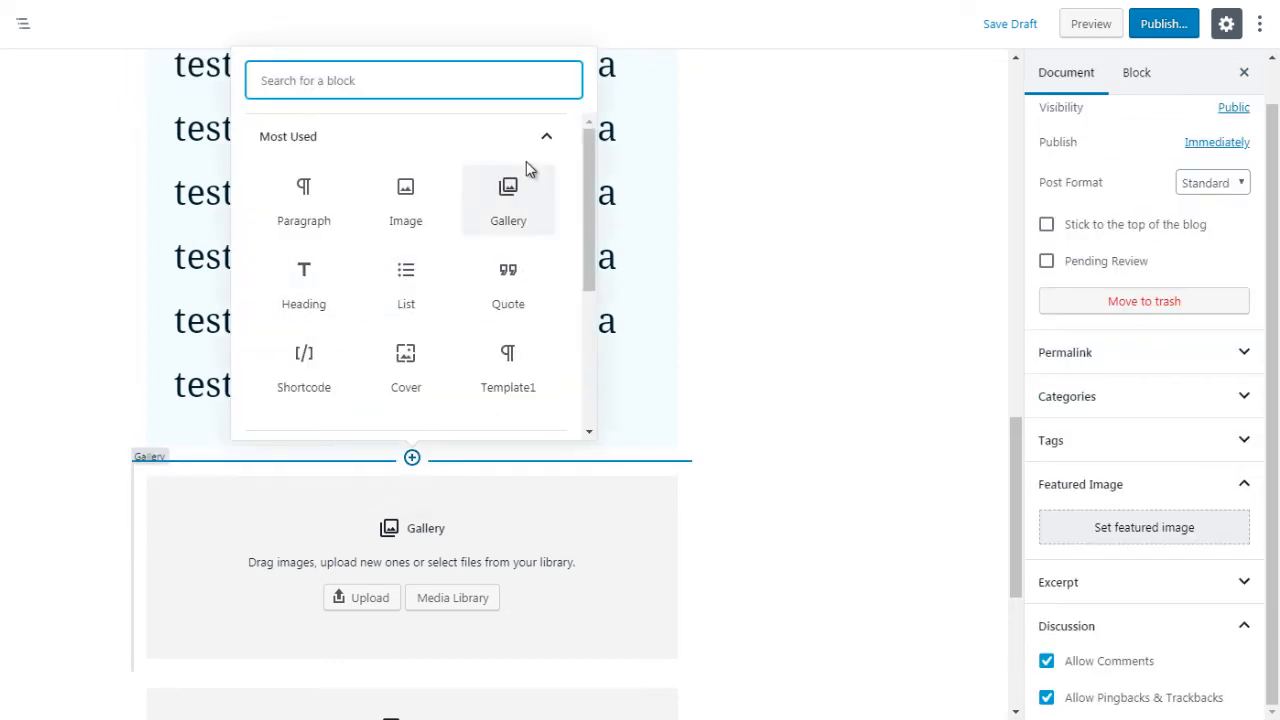
pyautogui.click(542, 137)
pyautogui.click(496, 181)
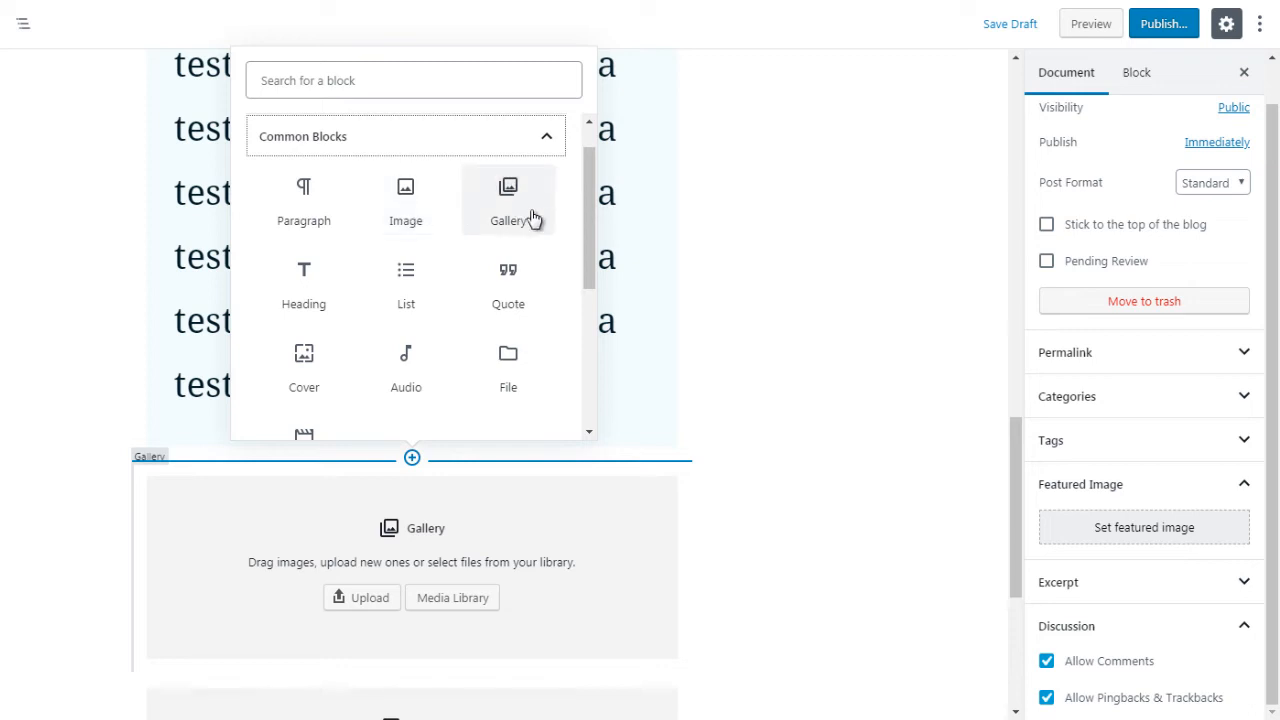
pyautogui.click(736, 325)
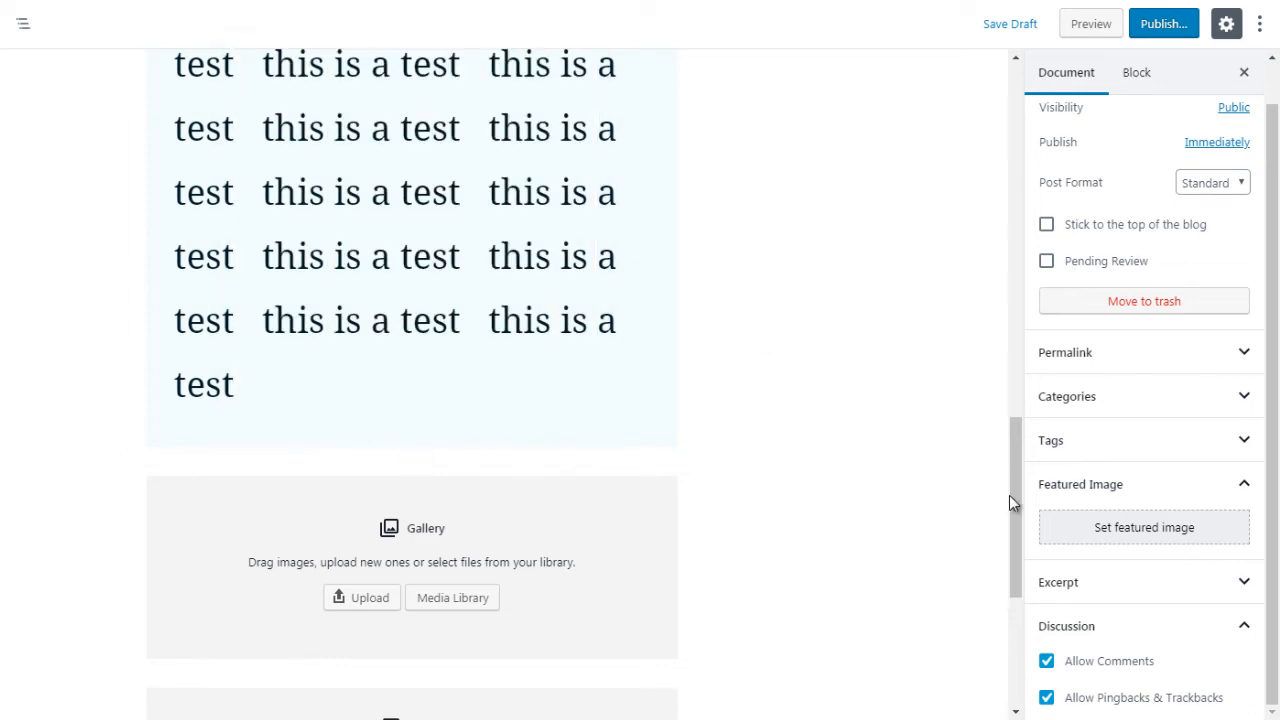
# Step: Examine the empty Image and Gallery blocks and their block settings, then deselect them
pyautogui.moveTo(1010, 497); pyautogui.dragTo(1015, 560)
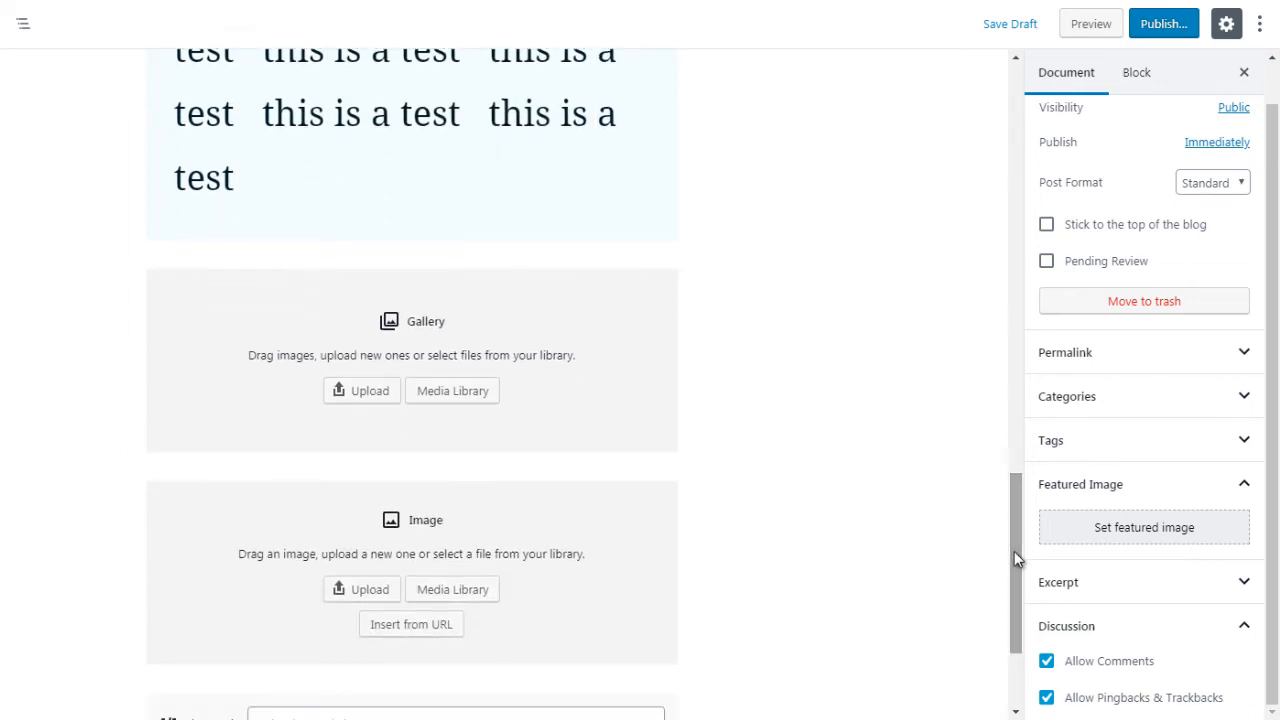
pyautogui.click(611, 536)
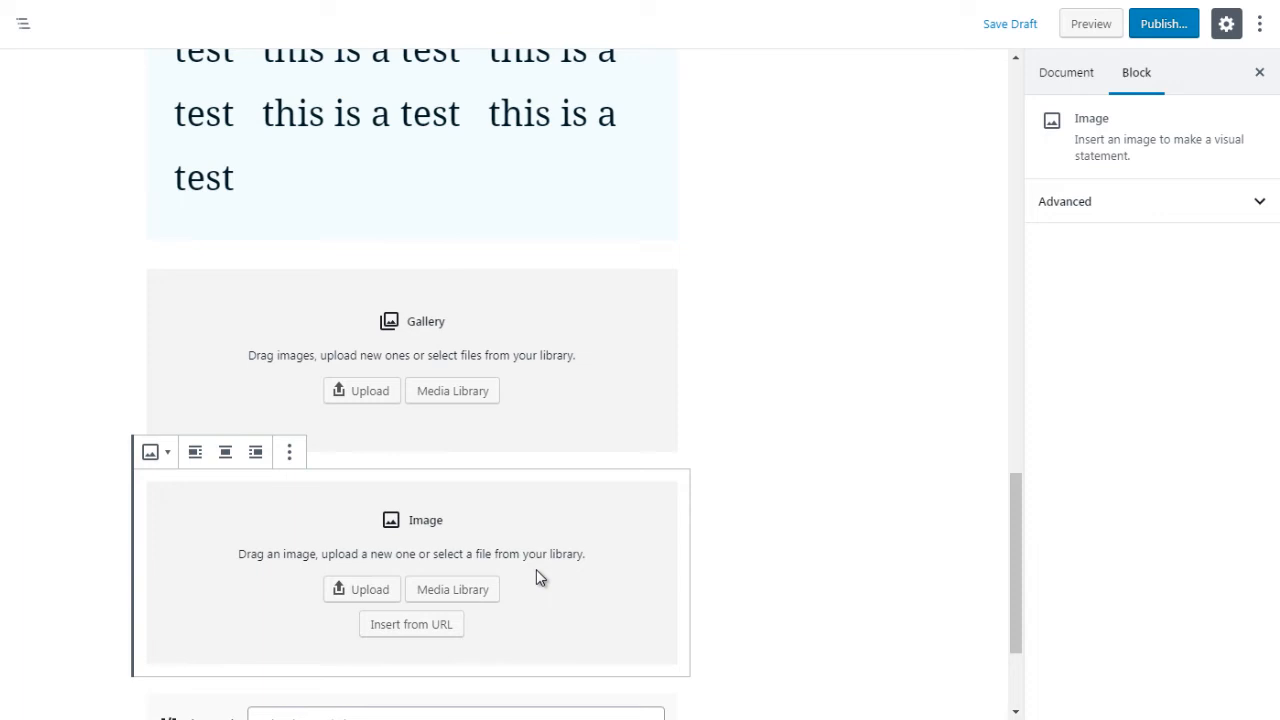
pyautogui.click(592, 403)
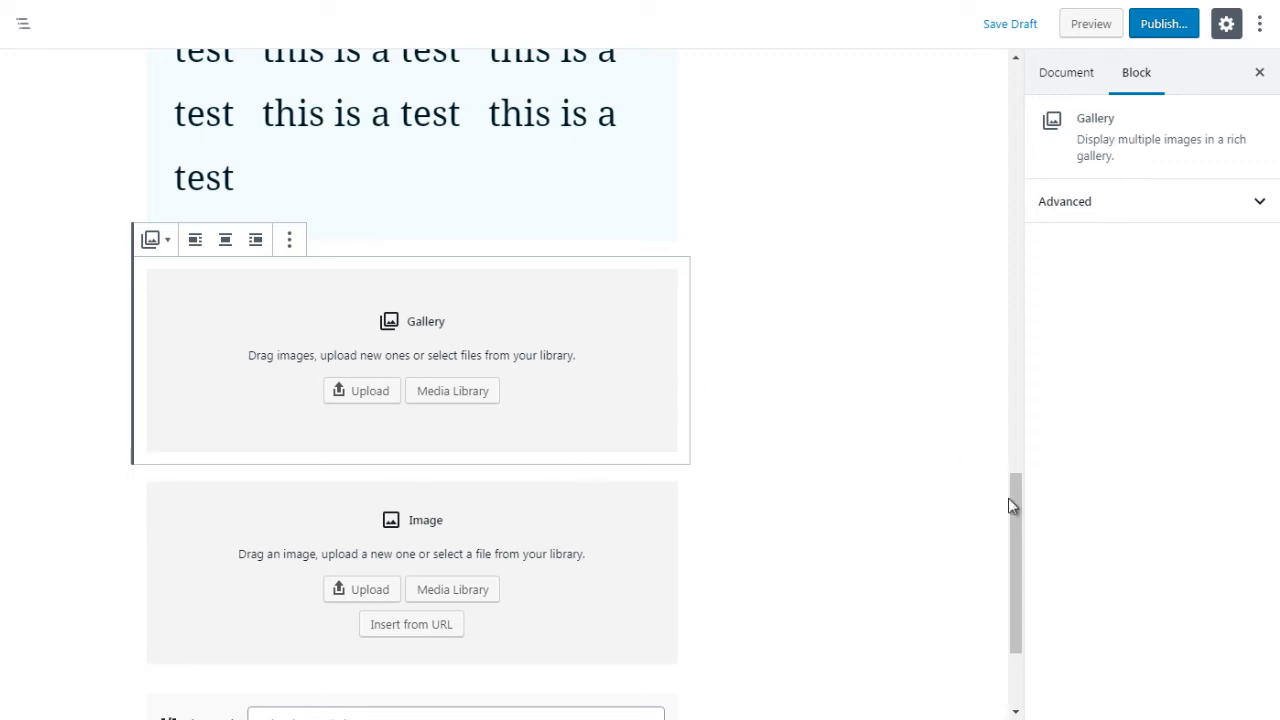
pyautogui.moveTo(1011, 503)
pyautogui.mouseDown()
pyautogui.moveTo(1015, 517)
pyautogui.moveTo(1010, 478)
pyautogui.mouseUp()
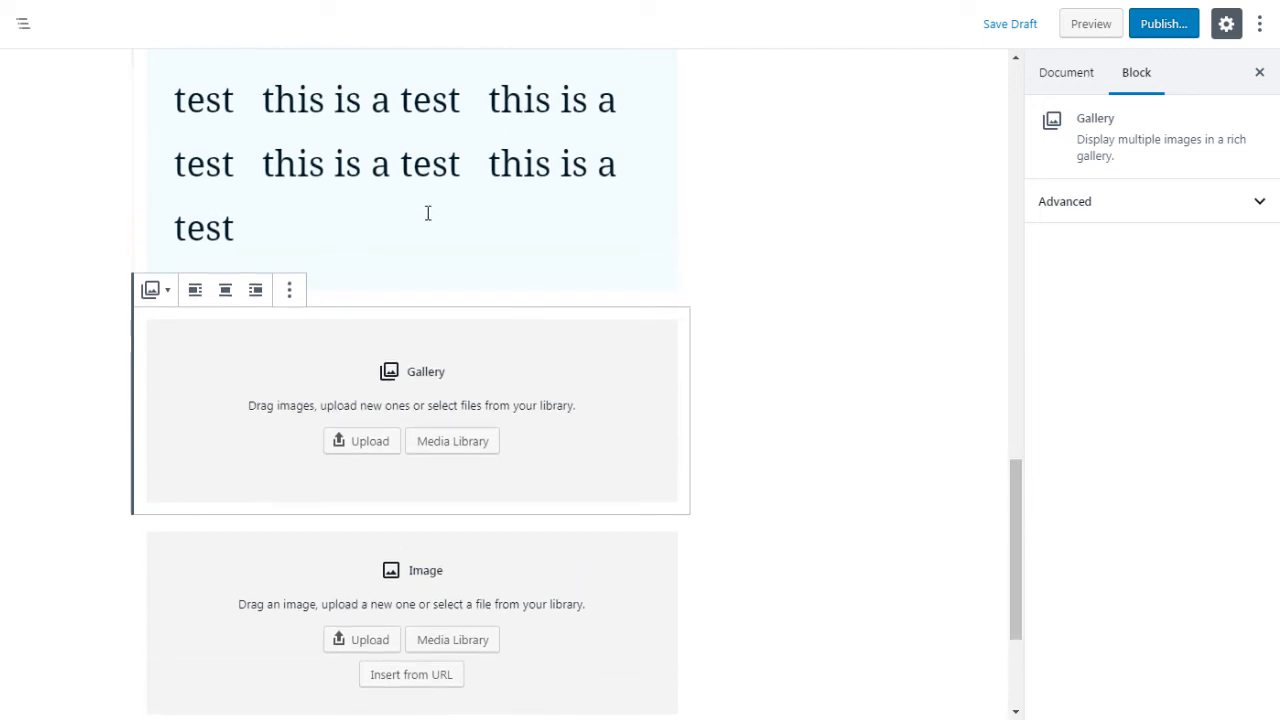
pyautogui.click(110, 370)
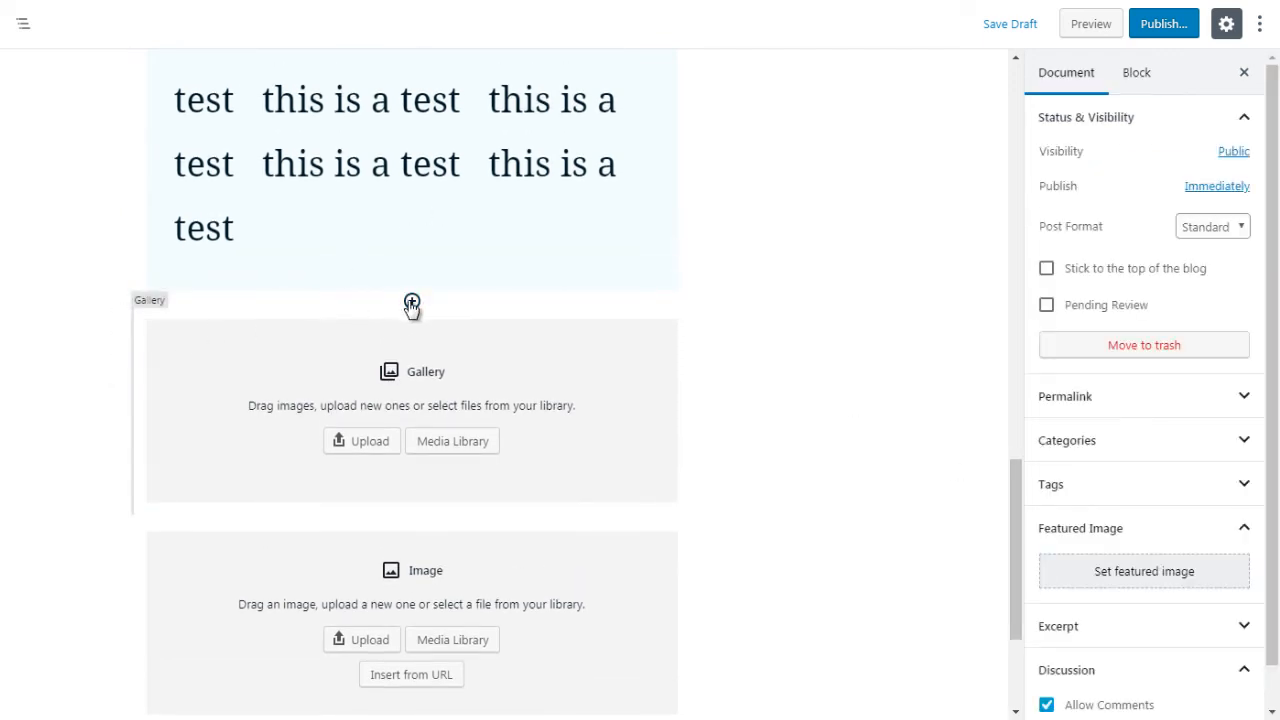
# Step: Insert a List block from the Common Blocks between the test paragraph and the Gallery block
pyautogui.click(411, 302)
pyautogui.click(551, 410)
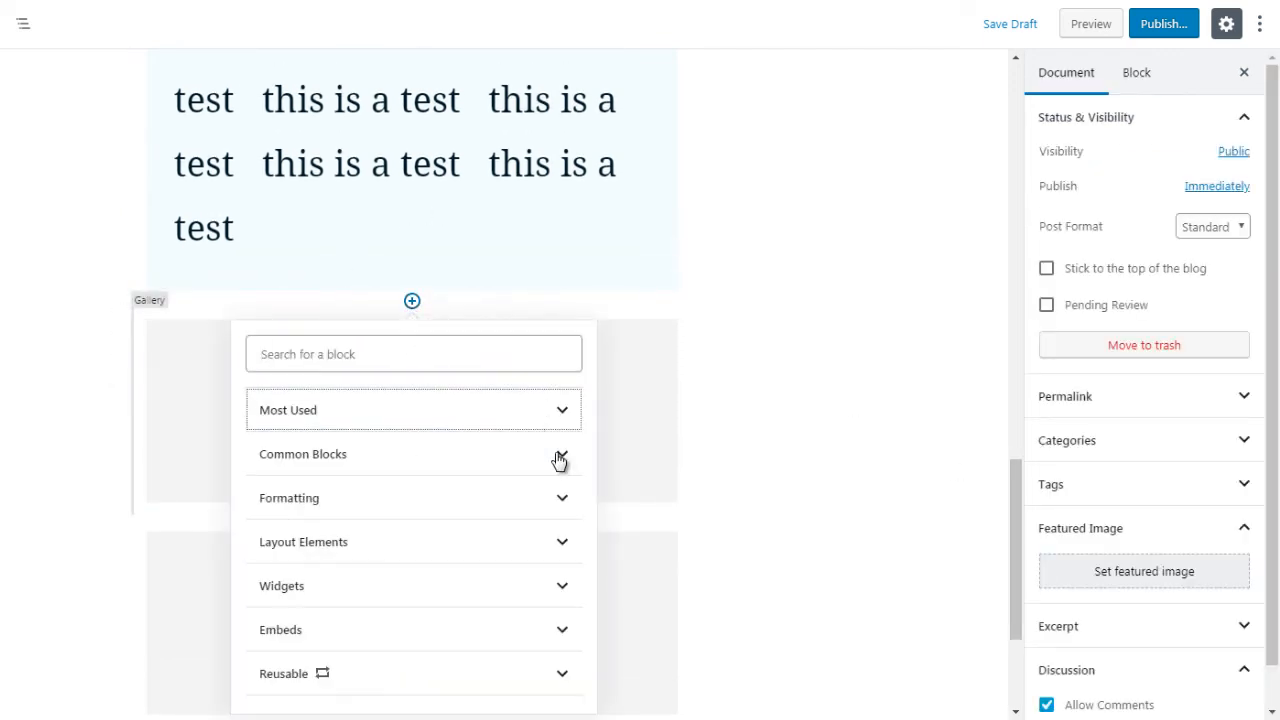
pyautogui.click(560, 455)
pyautogui.moveTo(587, 470); pyautogui.dragTo(587, 480)
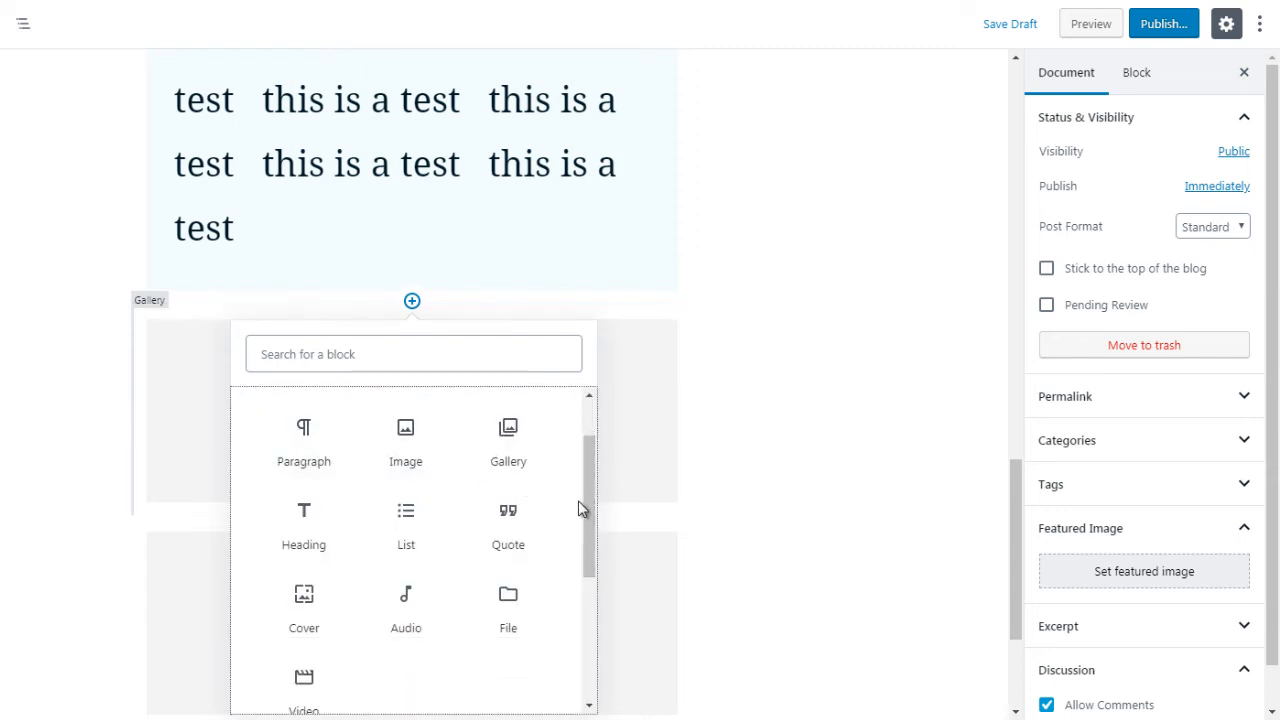
pyautogui.moveTo(588, 513); pyautogui.dragTo(591, 549)
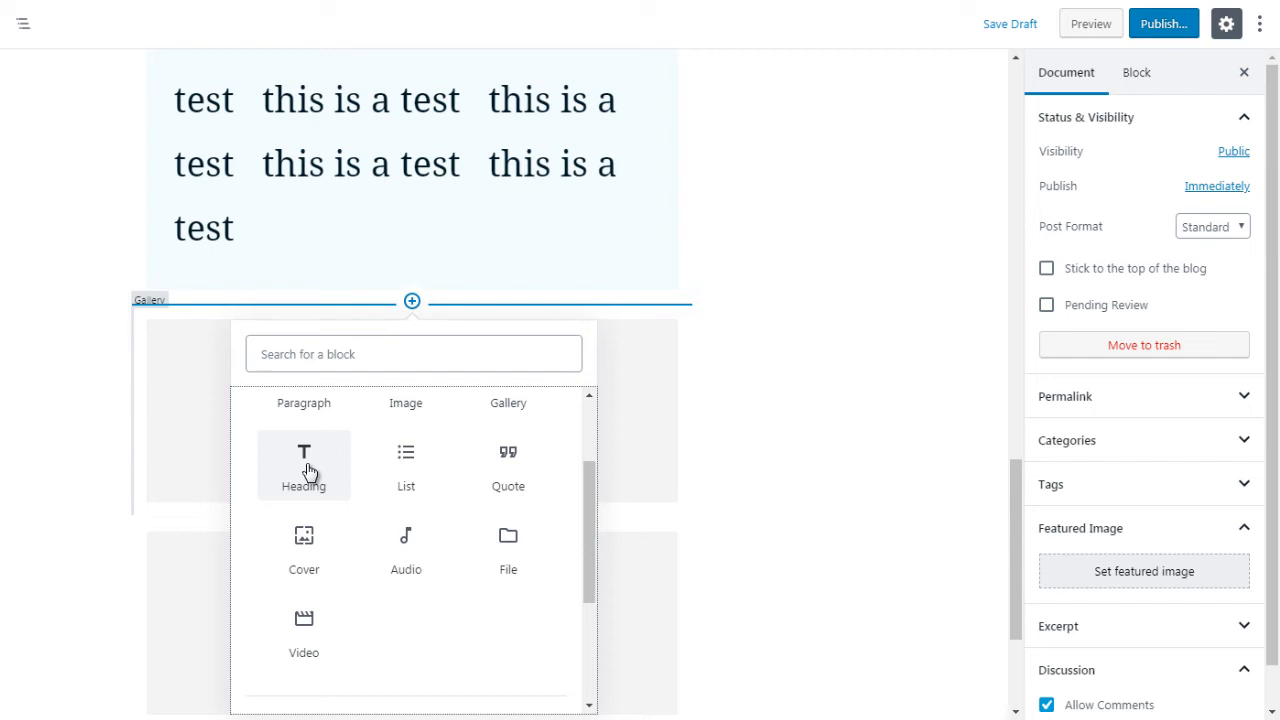
pyautogui.click(414, 484)
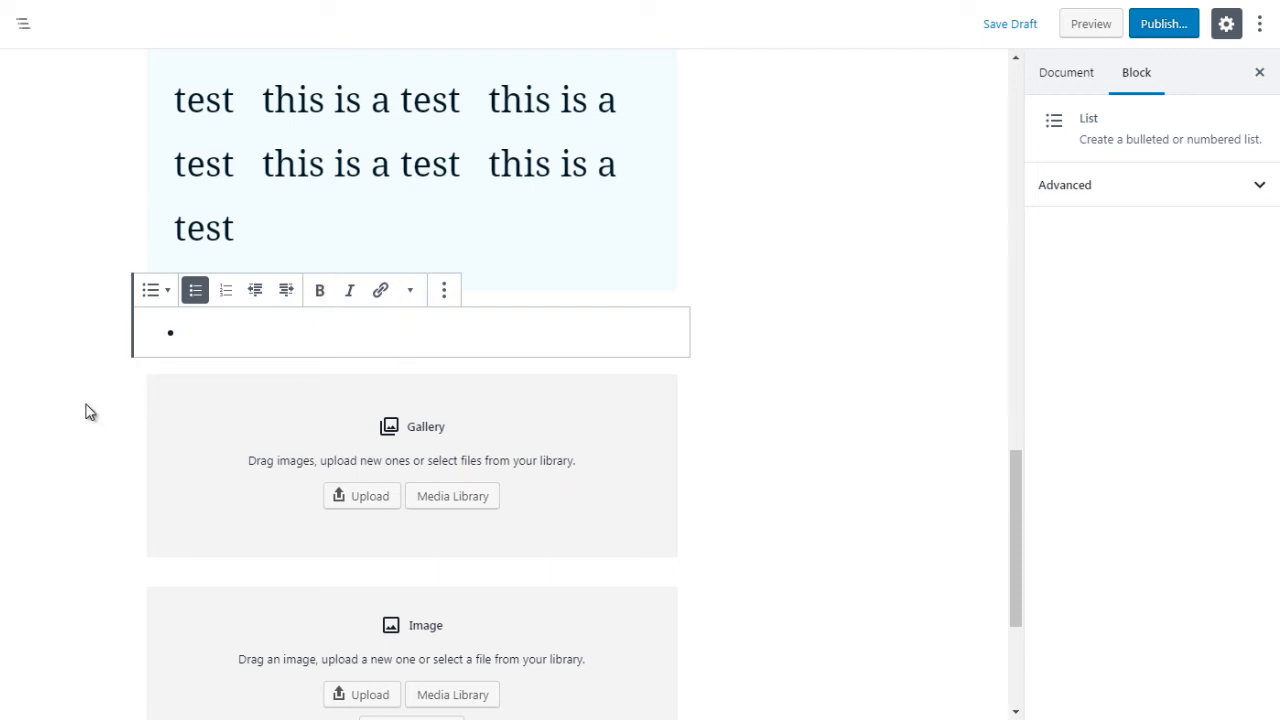
# Step: Insert a Quote block between the empty list and the Gallery block and enter "test" as its quote text
pyautogui.click(391, 357)
pyautogui.click(412, 357)
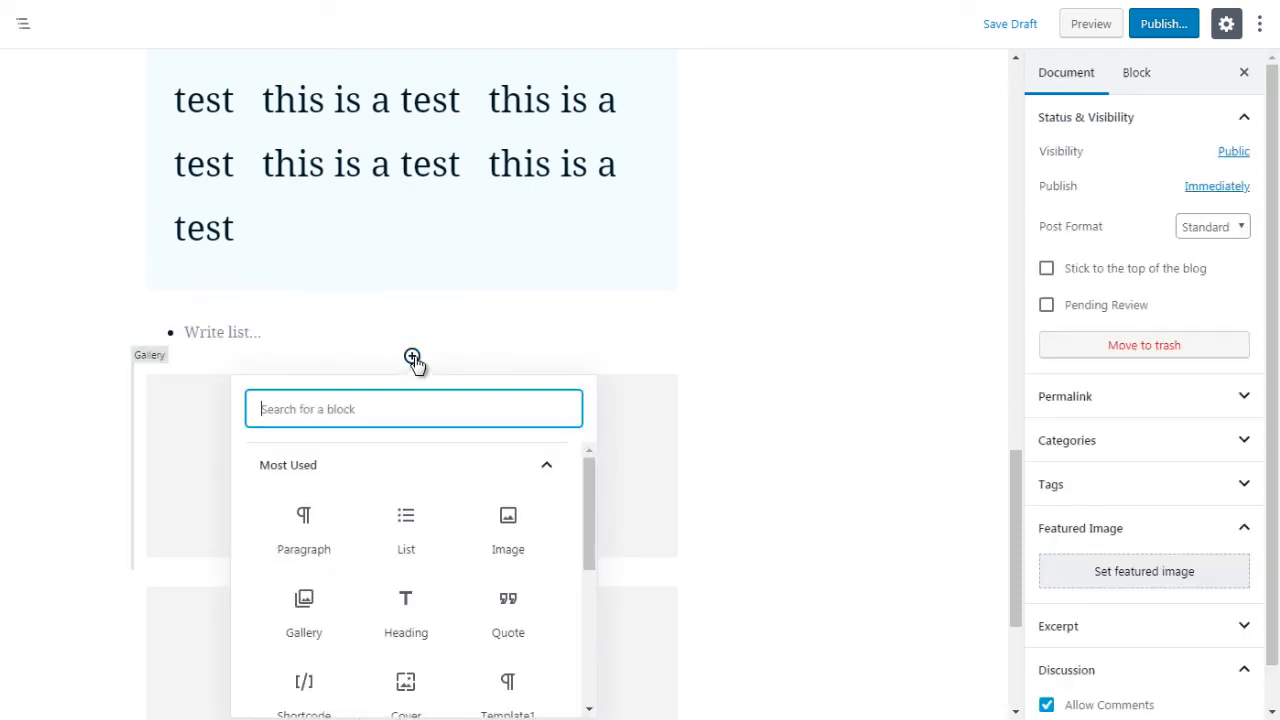
pyautogui.click(556, 468)
pyautogui.click(524, 509)
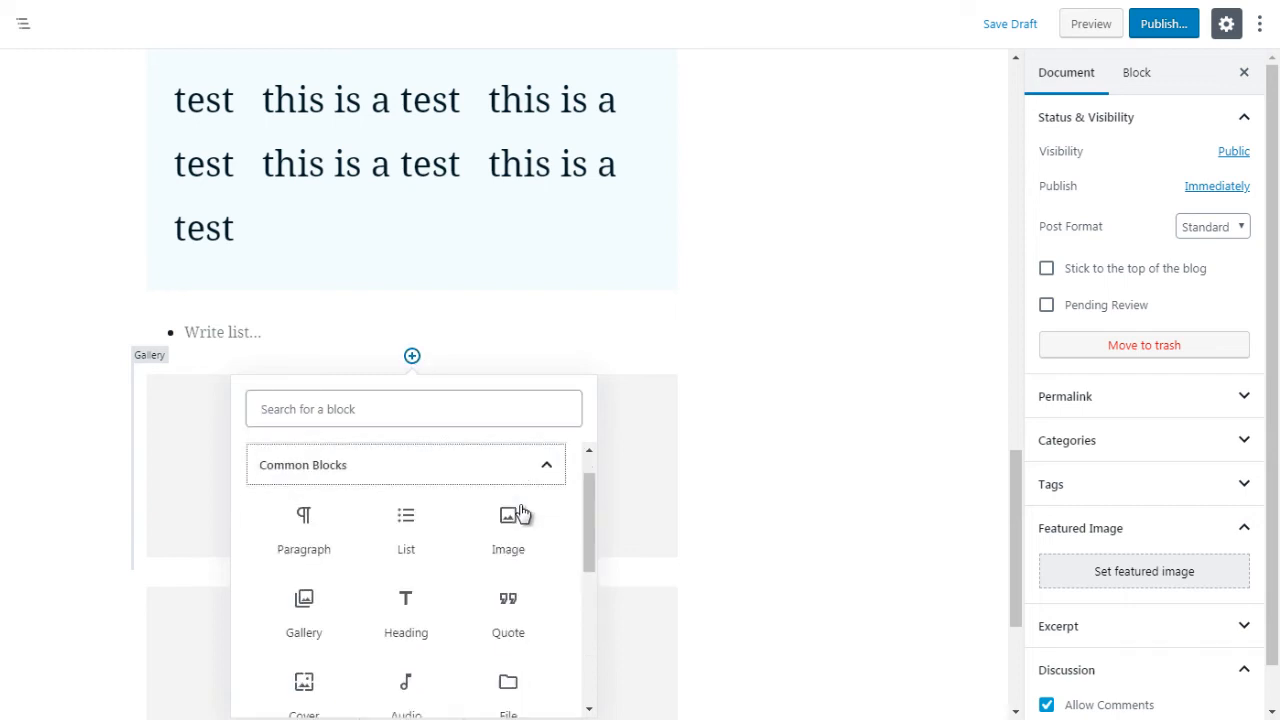
pyautogui.moveTo(584, 515); pyautogui.dragTo(585, 552)
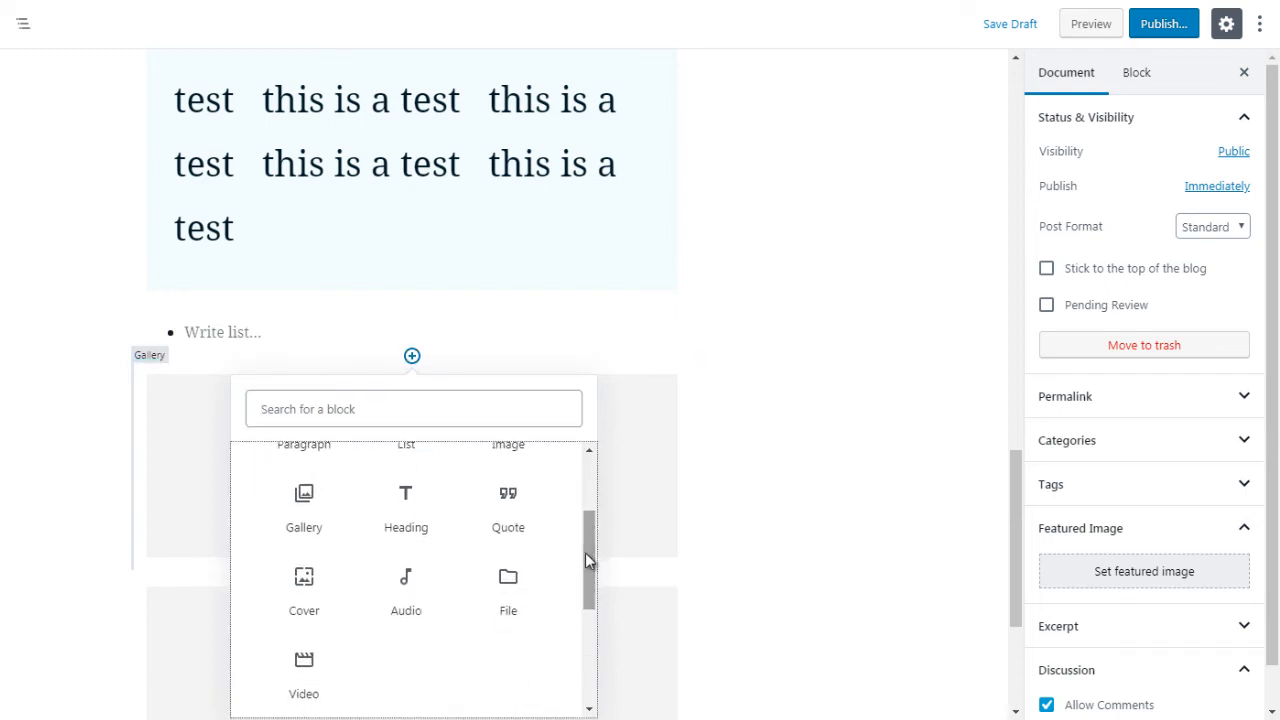
pyautogui.click(503, 516)
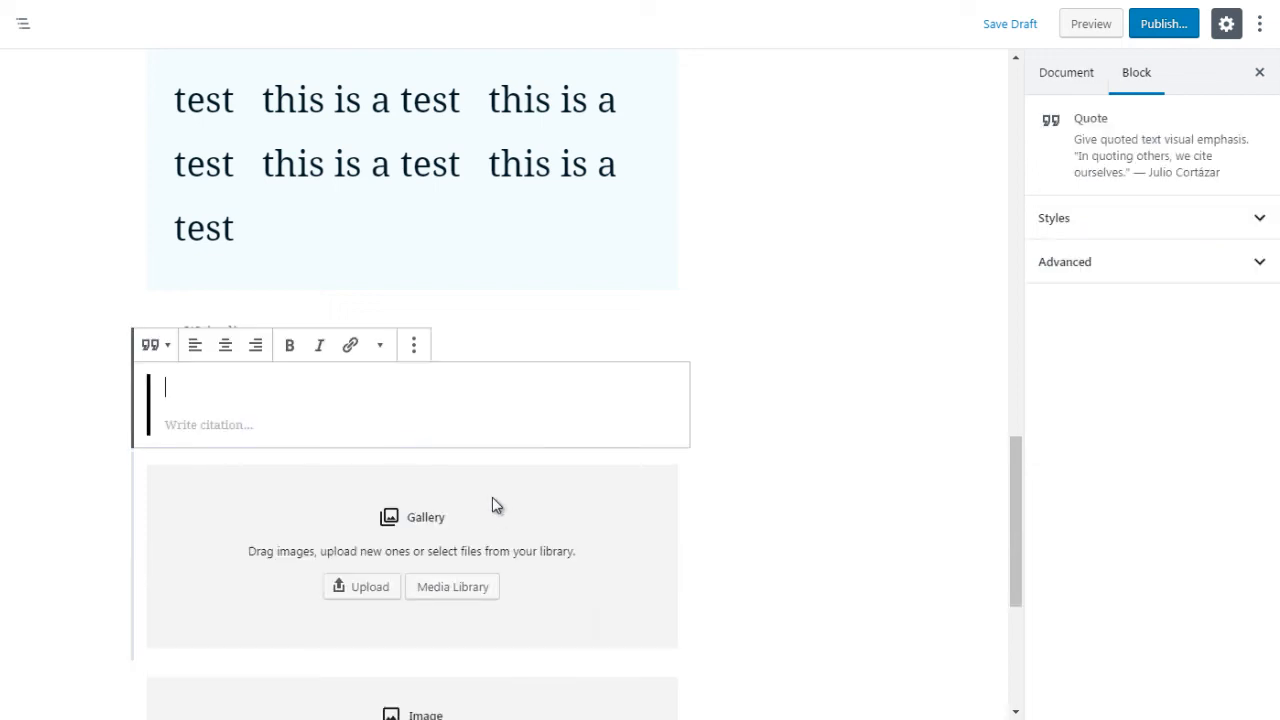
pyautogui.write('test')
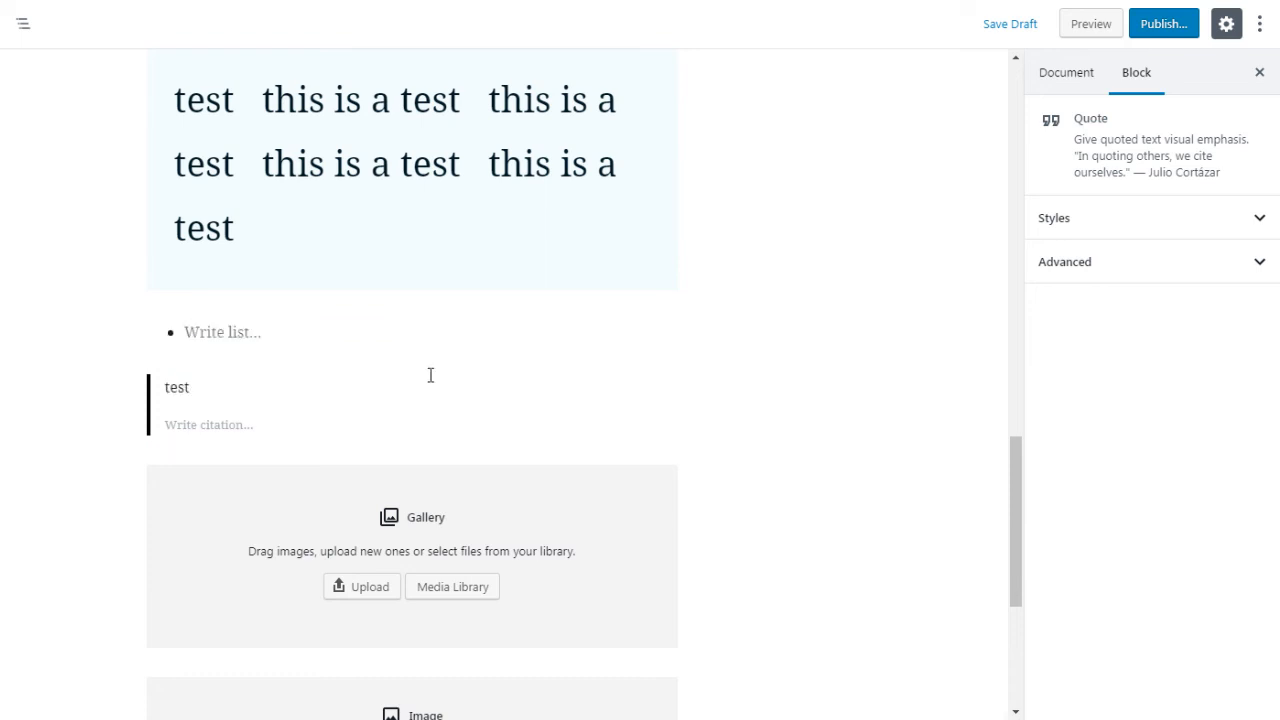
# Step: Apply the Large style to the "This is a quote" block below the heading, then deselect the block
pyautogui.moveTo(1014, 583); pyautogui.dragTo(1014, 234)
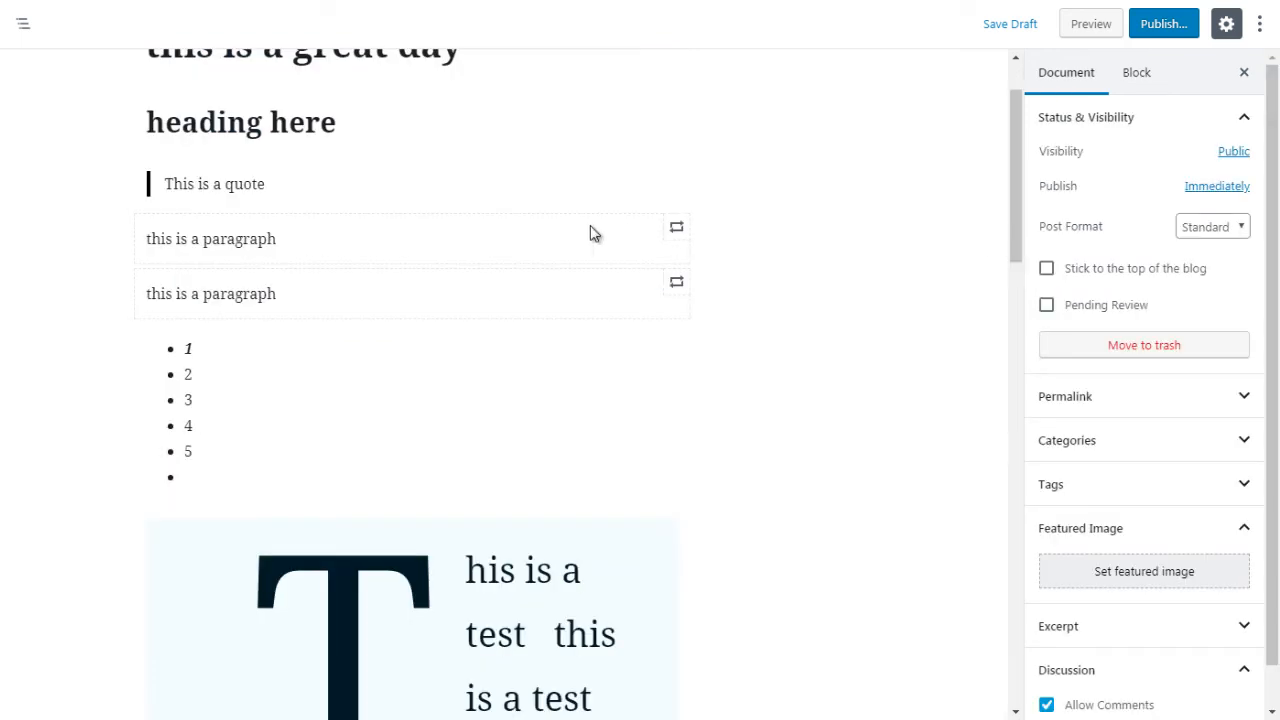
pyautogui.click(512, 192)
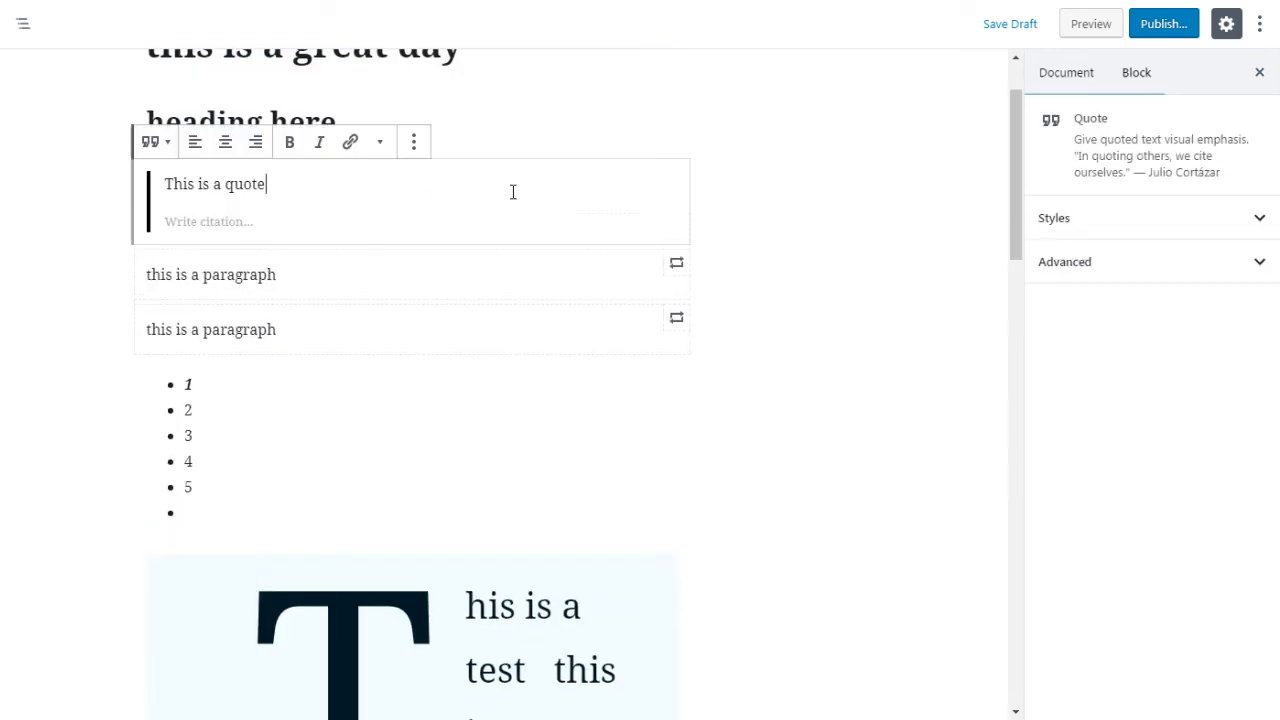
pyautogui.click(1106, 222)
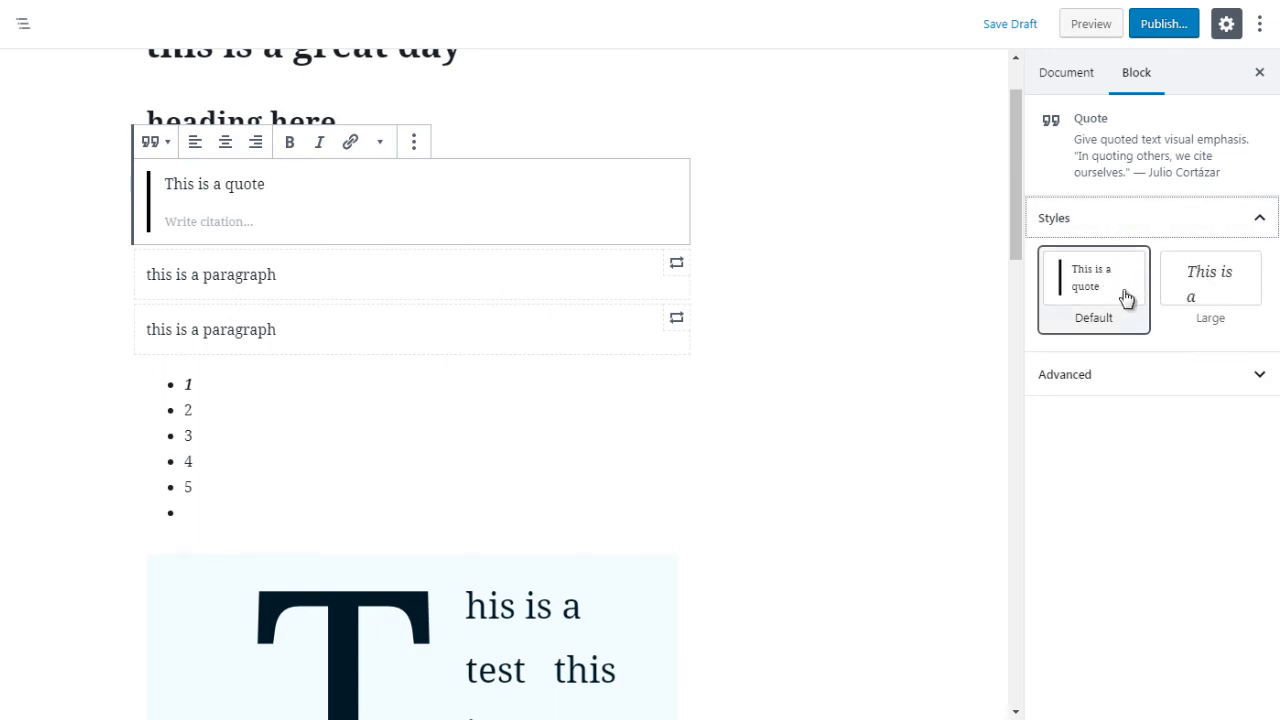
pyautogui.click(1200, 295)
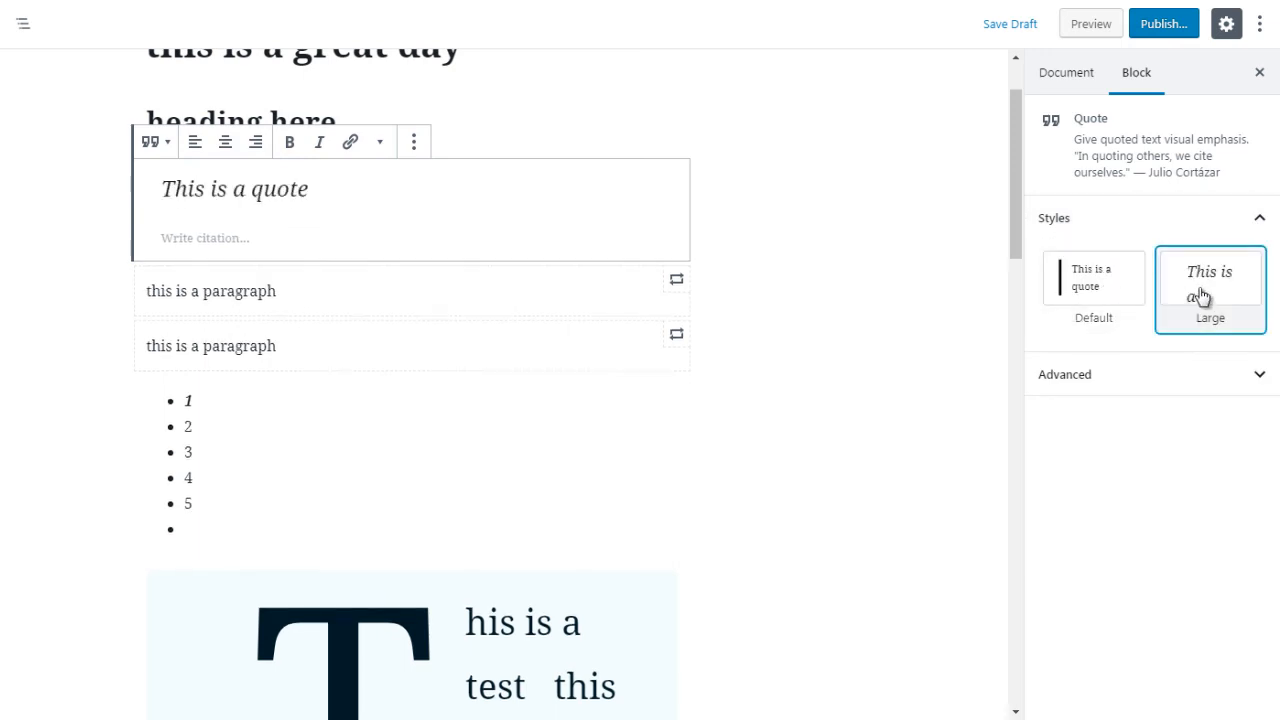
pyautogui.click(1110, 293)
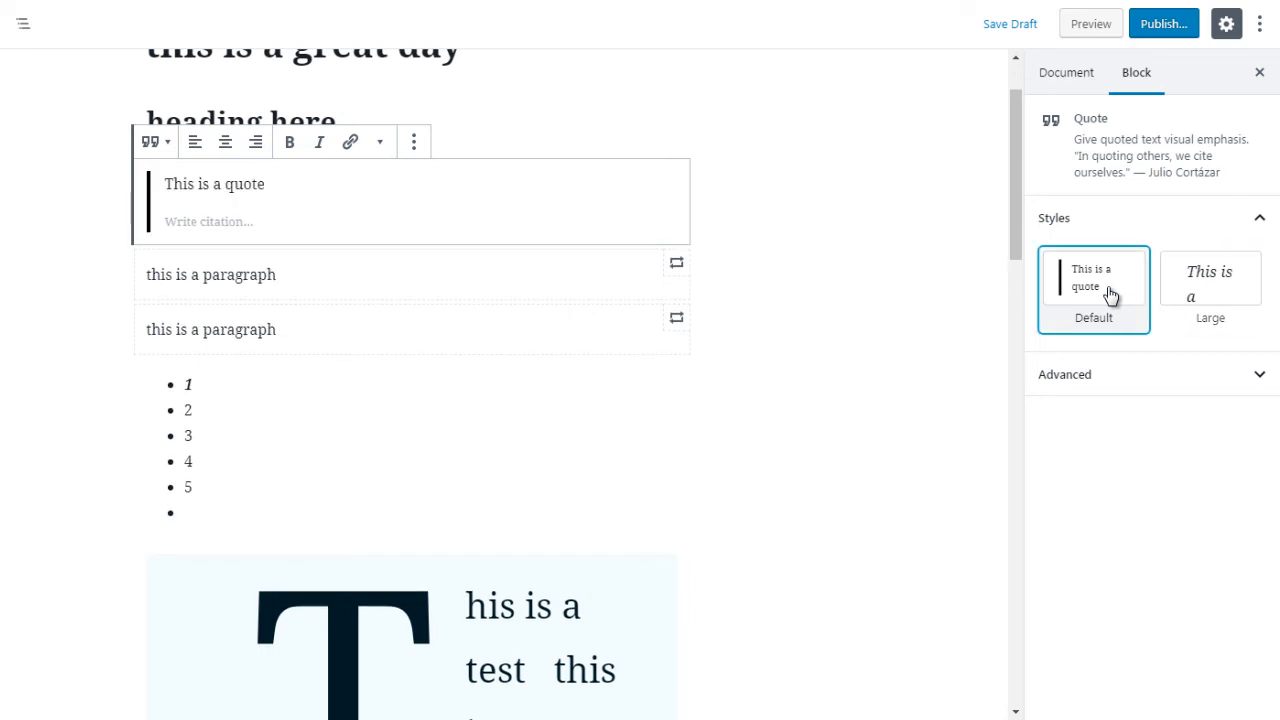
pyautogui.click(1215, 293)
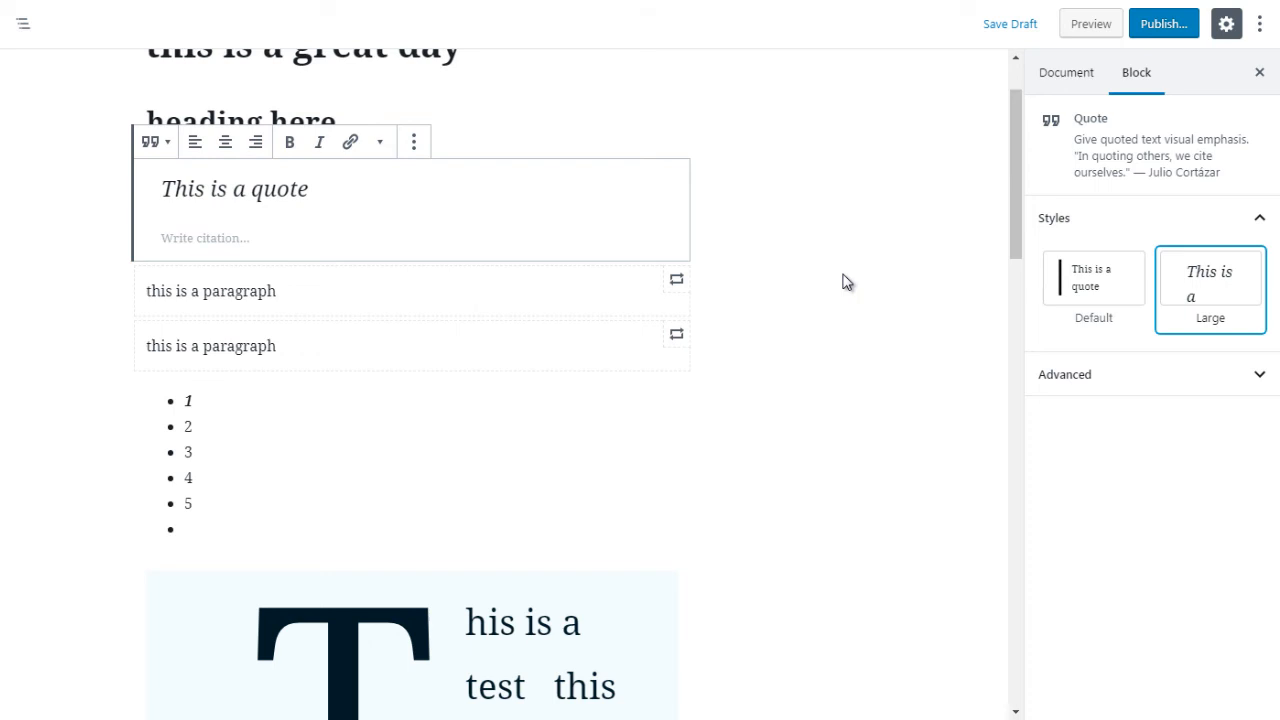
pyautogui.click(1121, 375)
pyautogui.click(1122, 375)
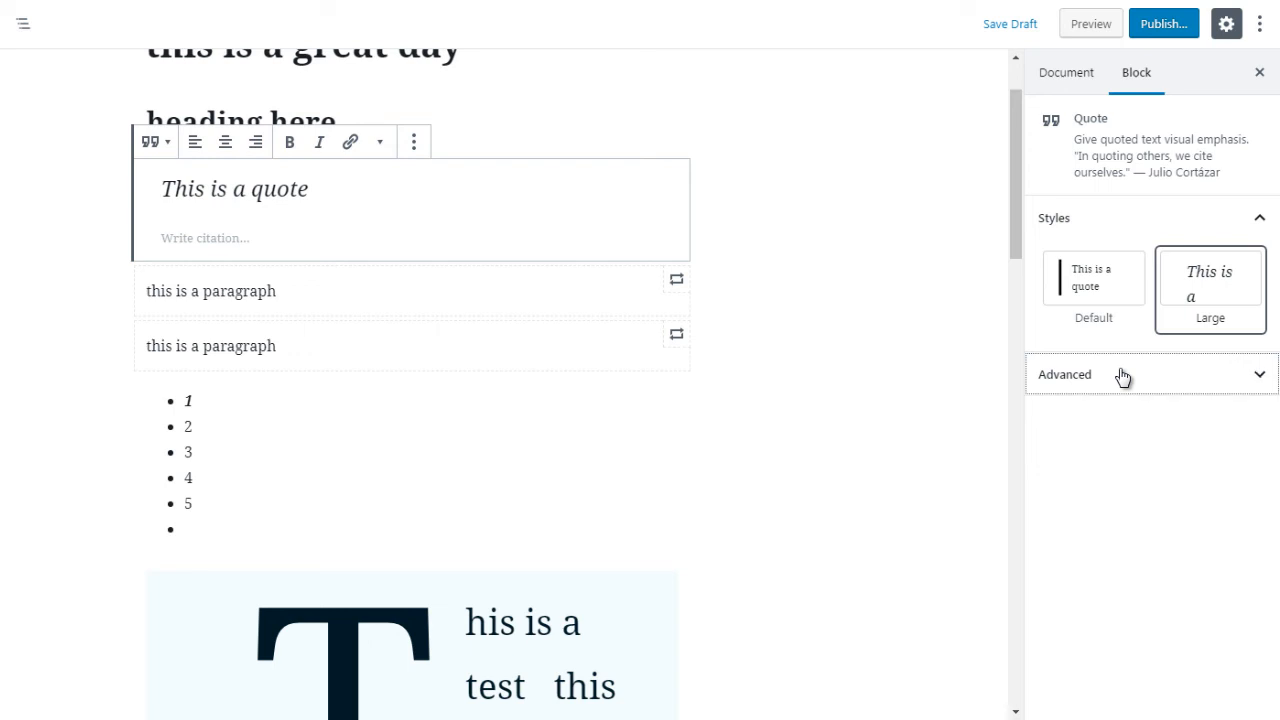
pyautogui.click(890, 385)
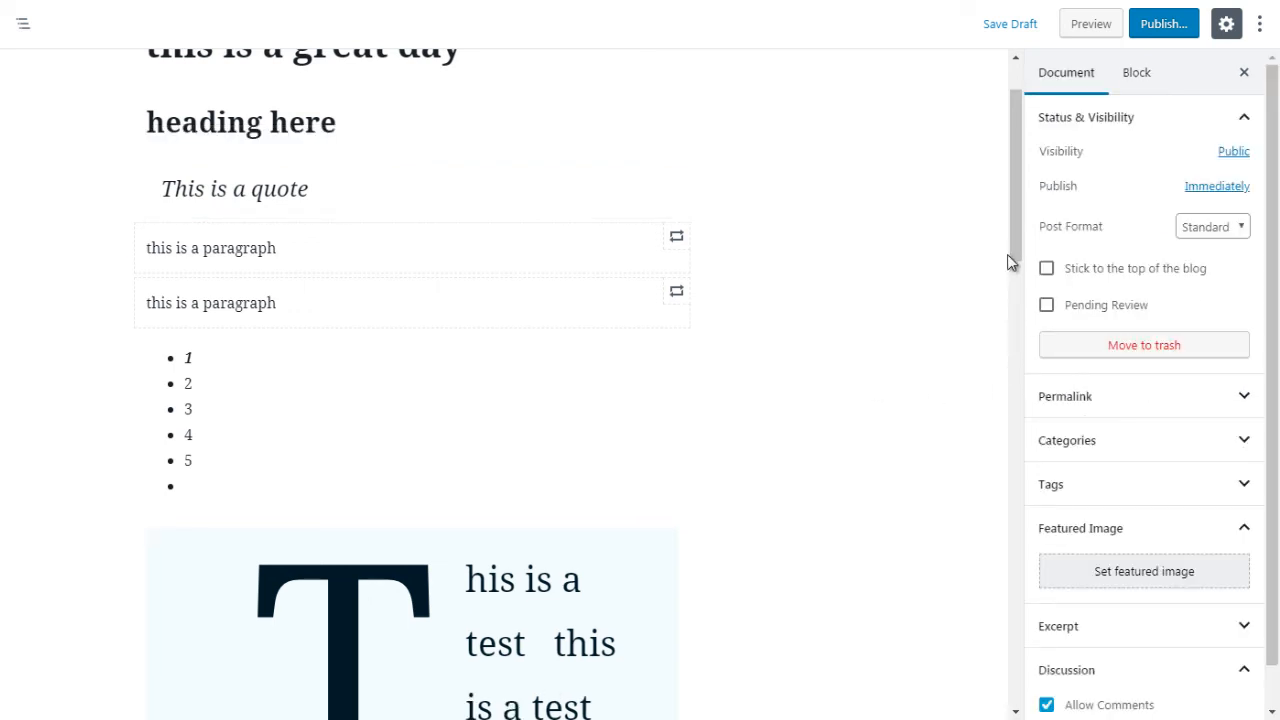
# Step: Insert an Audio block from the Common Blocks between the second reusable paragraph and the 1–5 list
pyautogui.moveTo(1011, 244); pyautogui.dragTo(1012, 253)
pyautogui.click(411, 291)
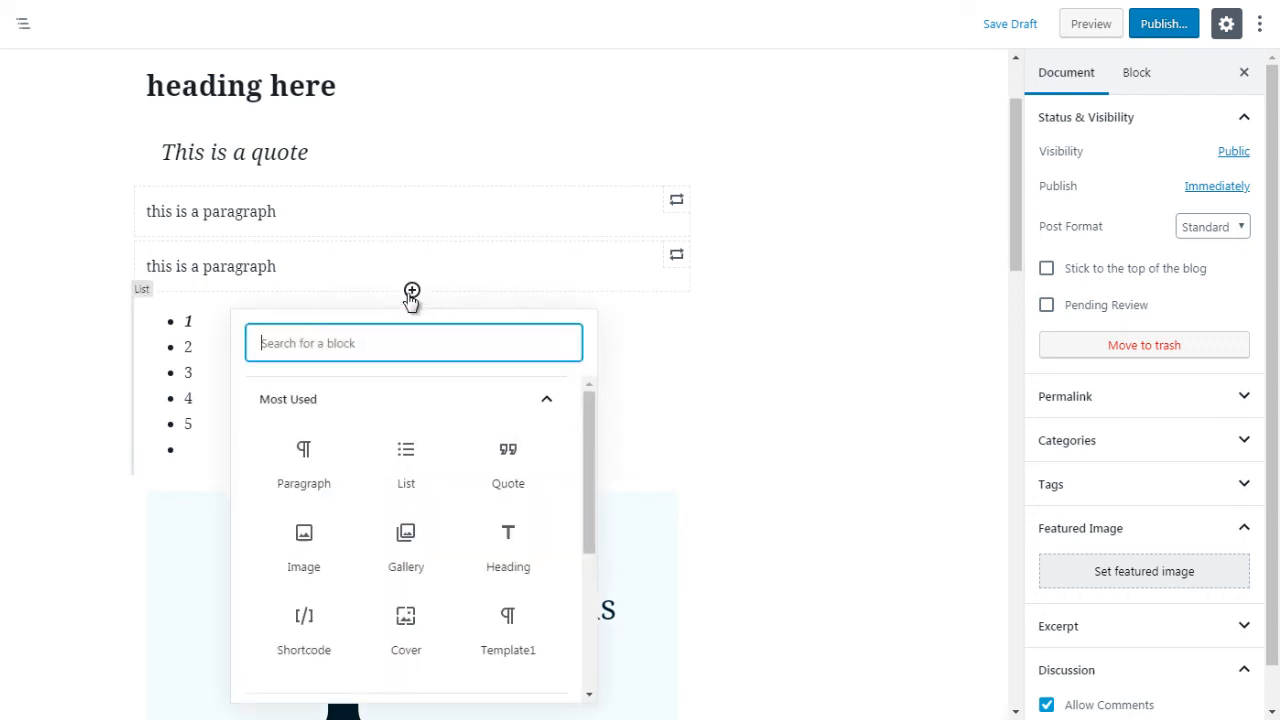
pyautogui.click(559, 403)
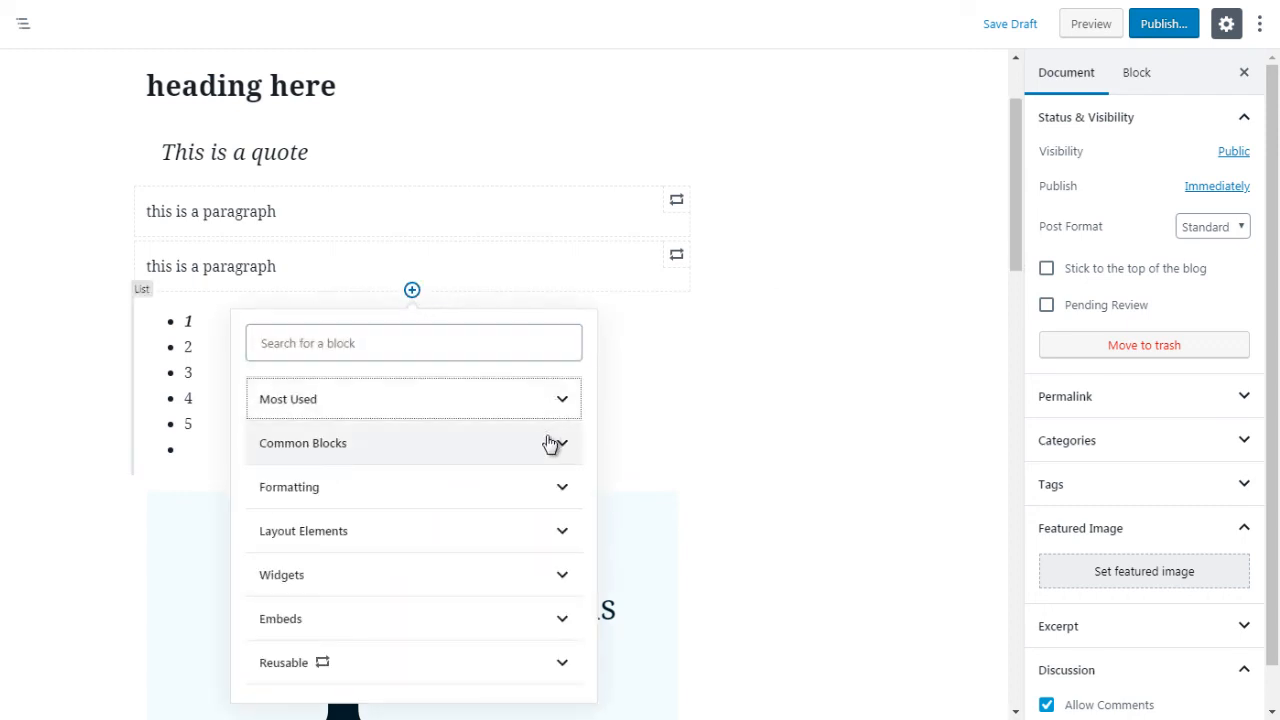
pyautogui.click(551, 440)
pyautogui.moveTo(588, 449); pyautogui.dragTo(587, 467)
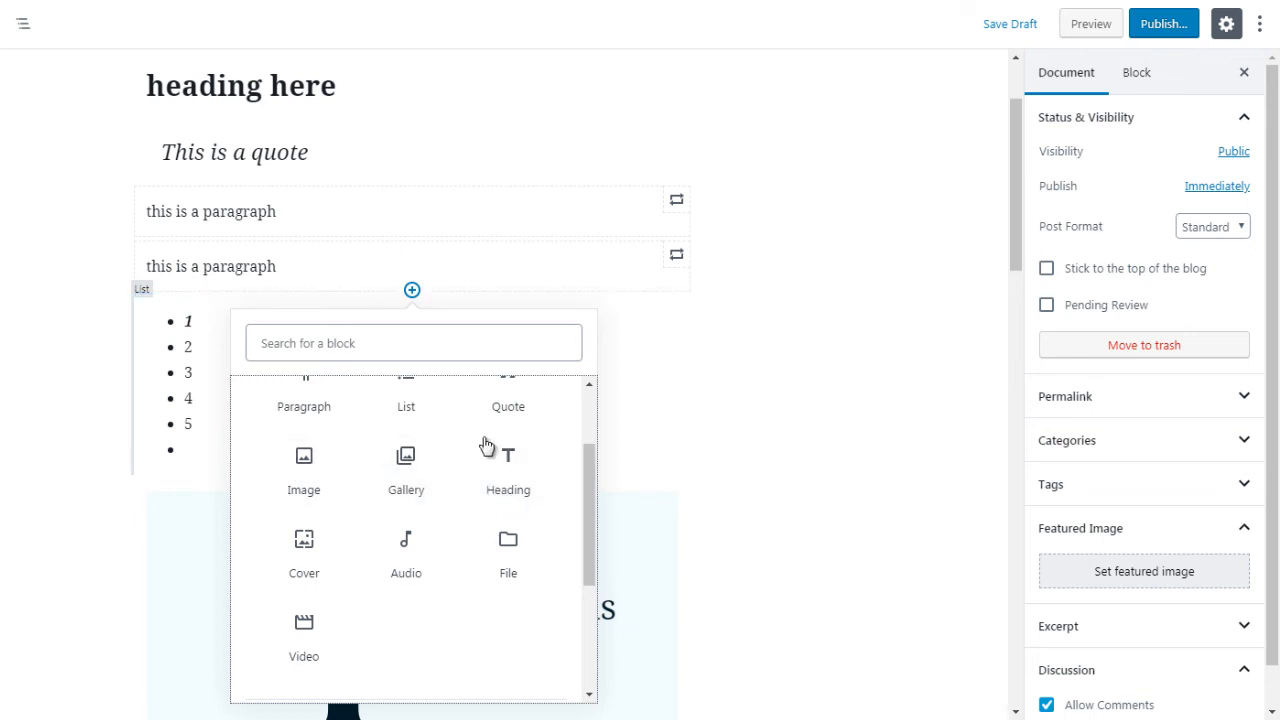
pyautogui.click(412, 560)
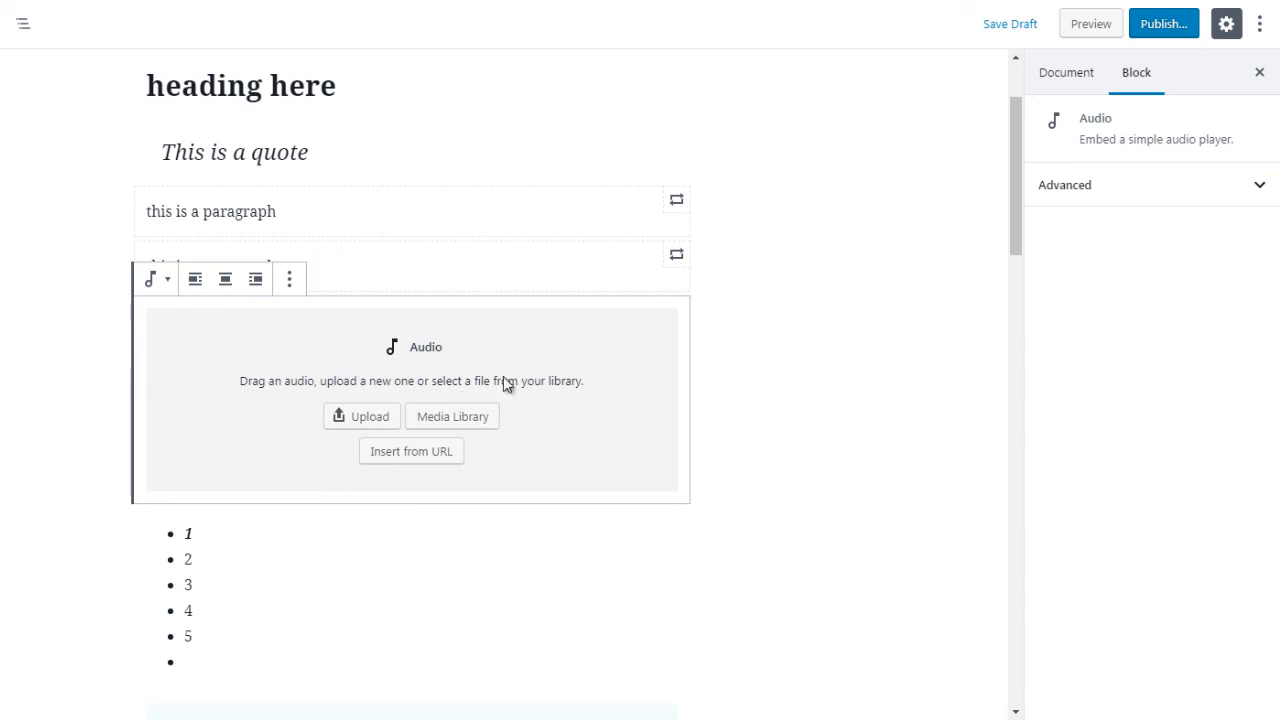
pyautogui.click(749, 371)
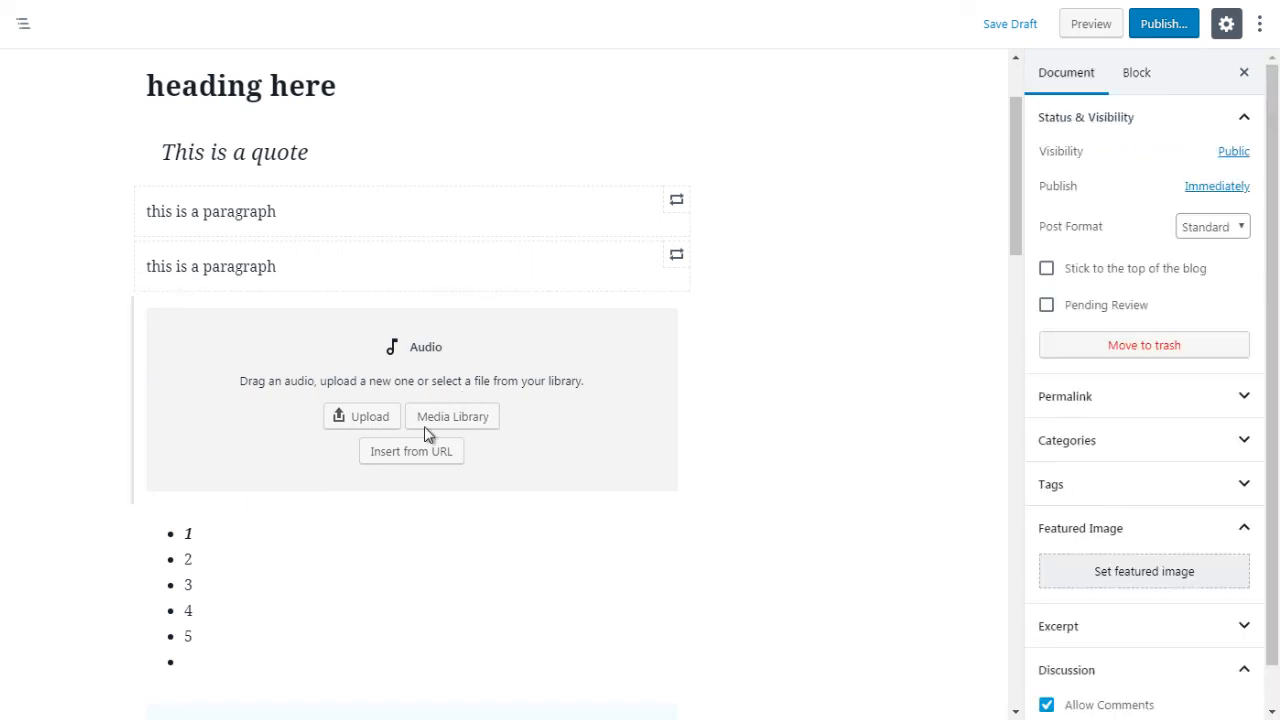
# Step: Insert a File block from the Common Blocks between the Audio block and the 1–5 list
pyautogui.click(412, 502)
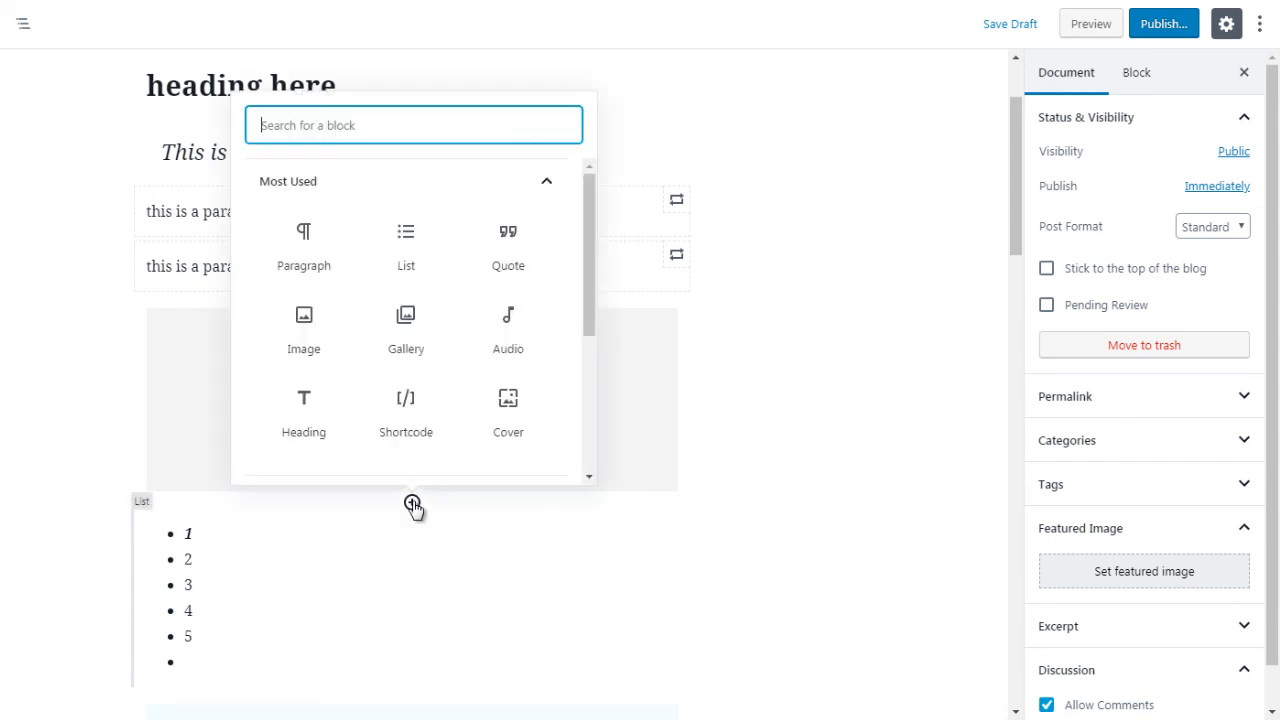
pyautogui.click(543, 181)
pyautogui.click(543, 233)
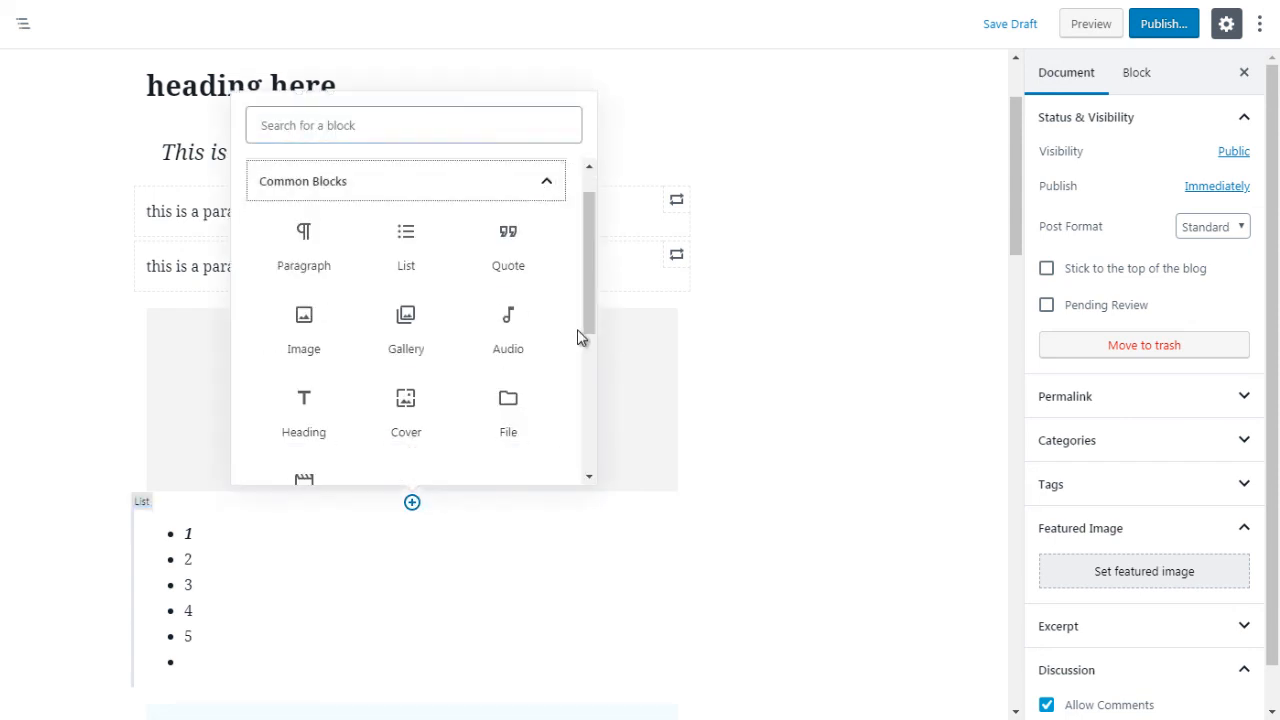
pyautogui.moveTo(589, 320); pyautogui.dragTo(592, 353)
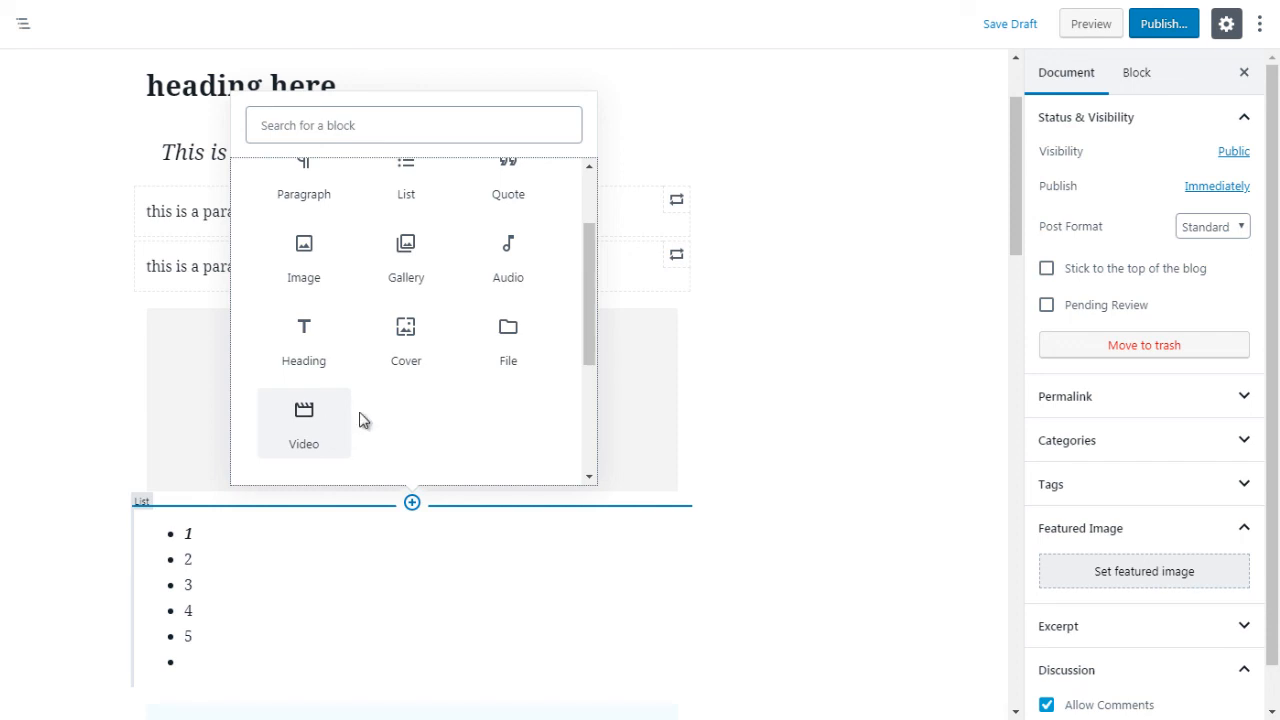
pyautogui.click(510, 350)
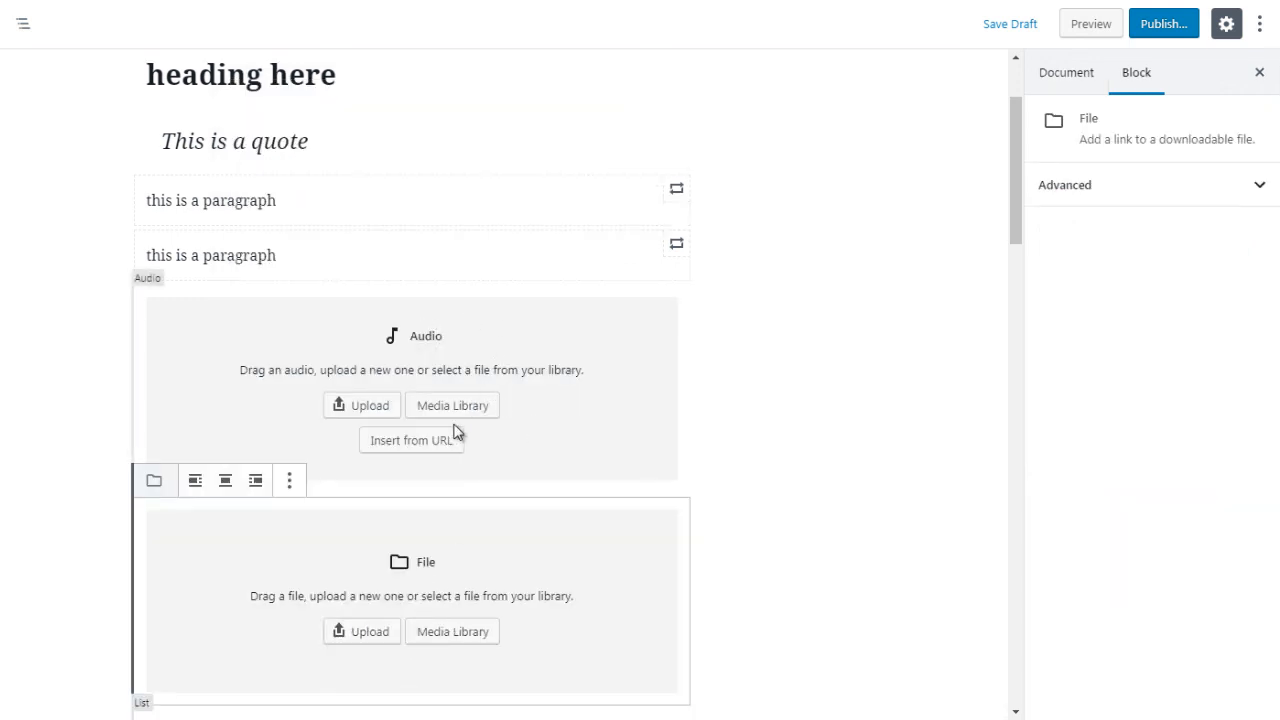
pyautogui.click(764, 475)
# Step: Insert a Cover block from the Common Blocks between the Audio and File blocks
pyautogui.click(412, 491)
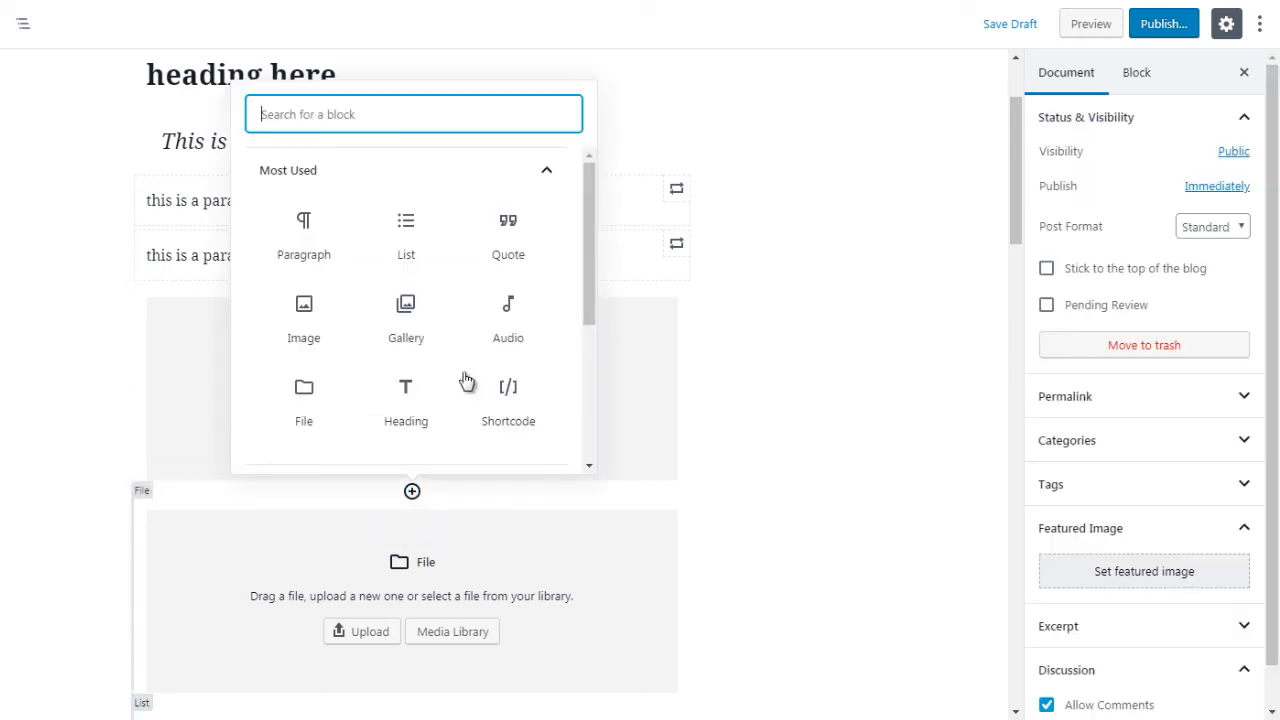
pyautogui.click(548, 172)
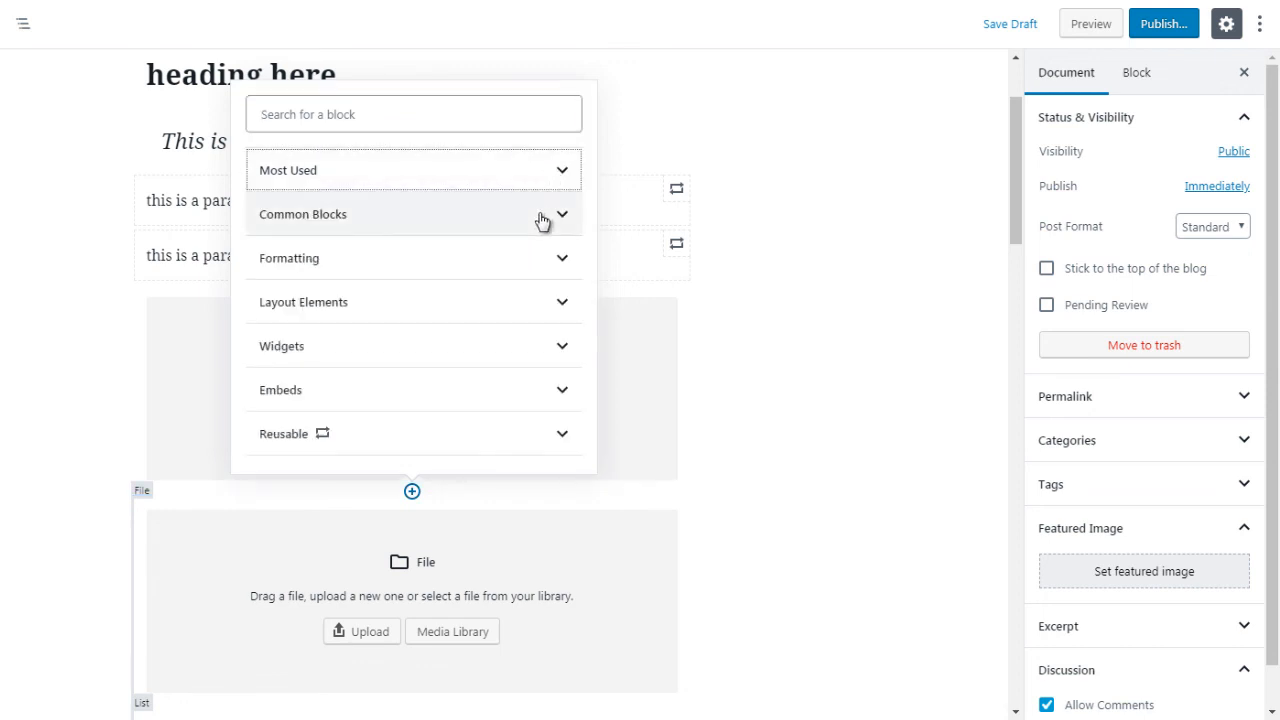
pyautogui.click(541, 220)
pyautogui.moveTo(597, 323); pyautogui.dragTo(590, 366)
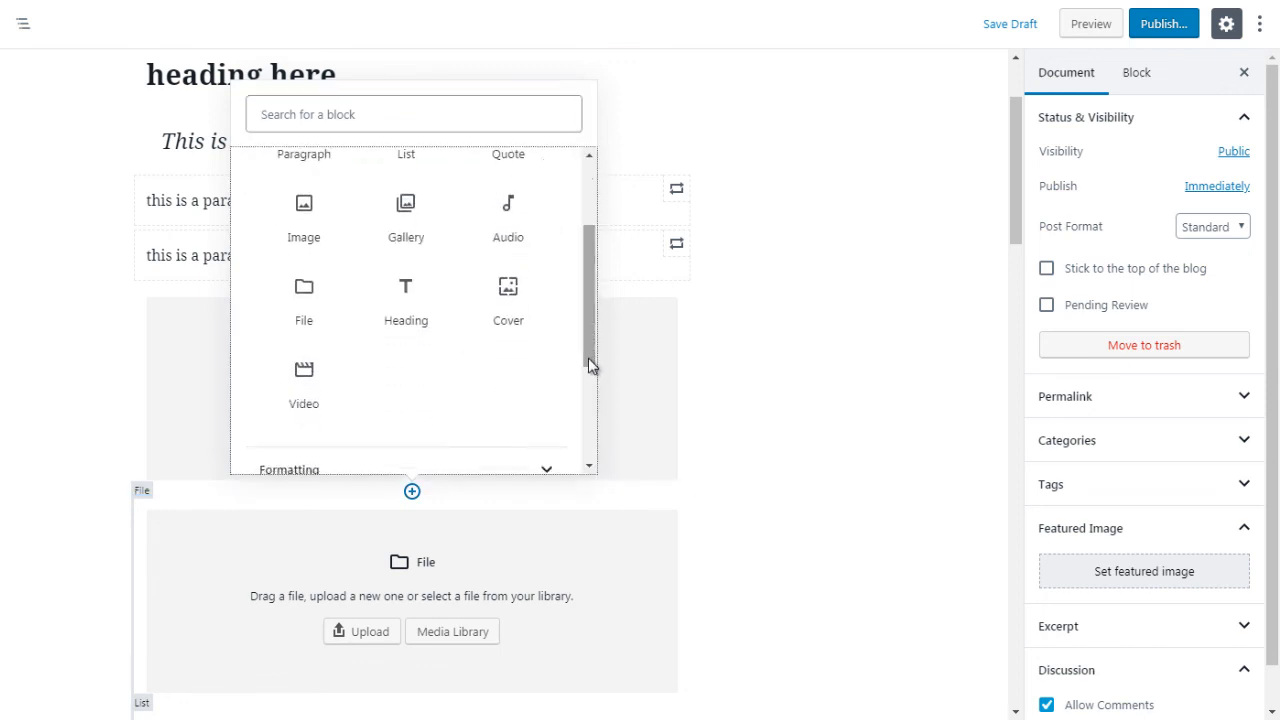
pyautogui.click(511, 289)
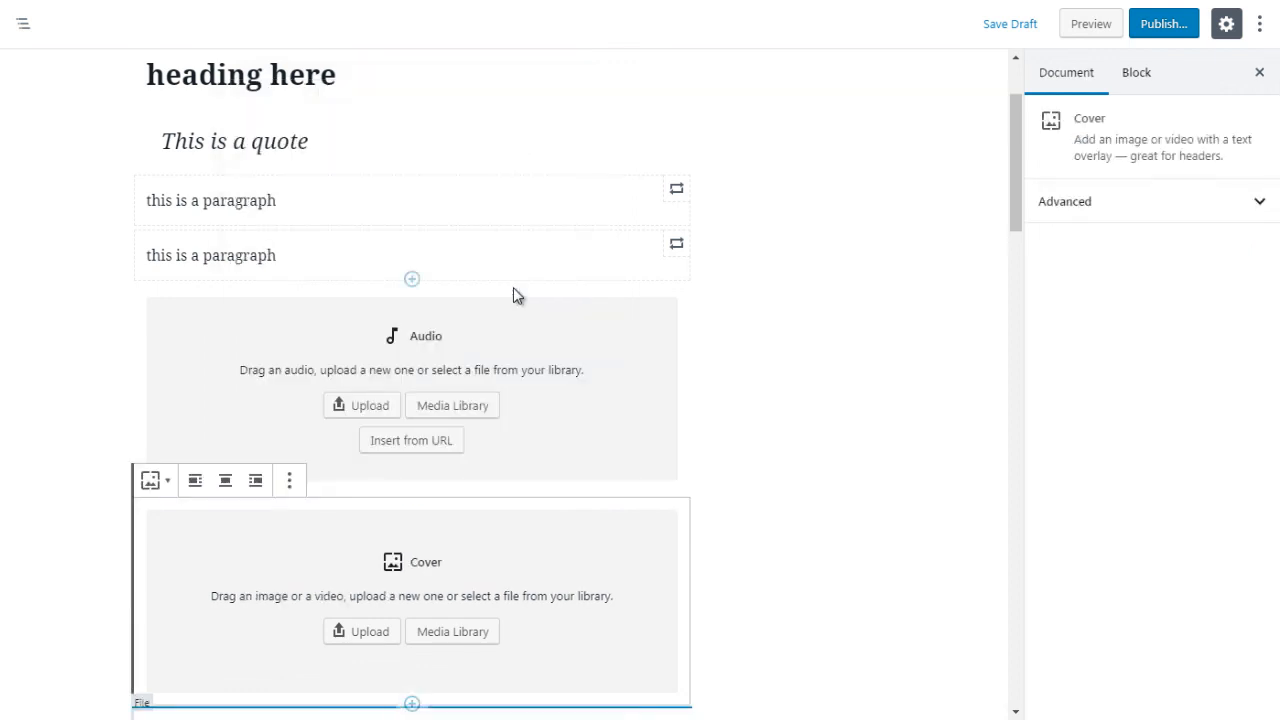
pyautogui.click(914, 258)
# Step: Move the Cover block up two positions, so it sits between the two reusable paragraphs
pyautogui.moveTo(1011, 199)
pyautogui.mouseDown()
pyautogui.moveTo(1012, 220)
pyautogui.moveTo(1012, 203)
pyautogui.mouseUp()
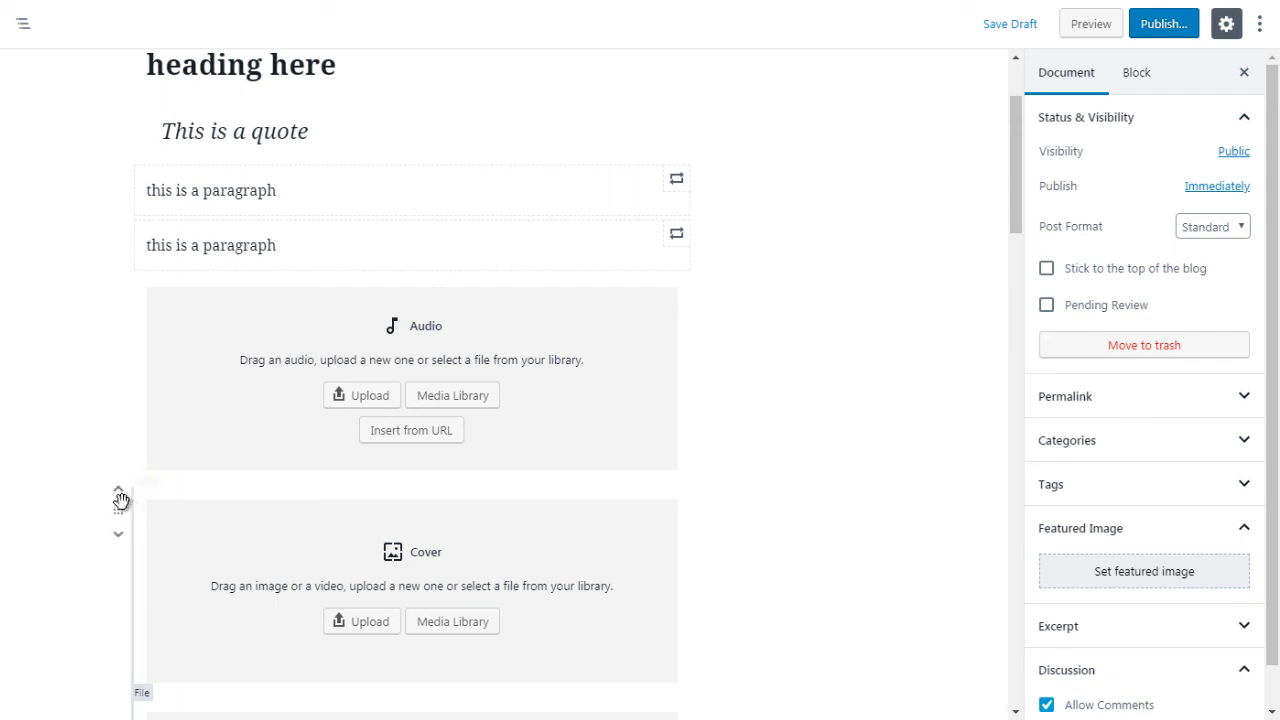
pyautogui.click(119, 500)
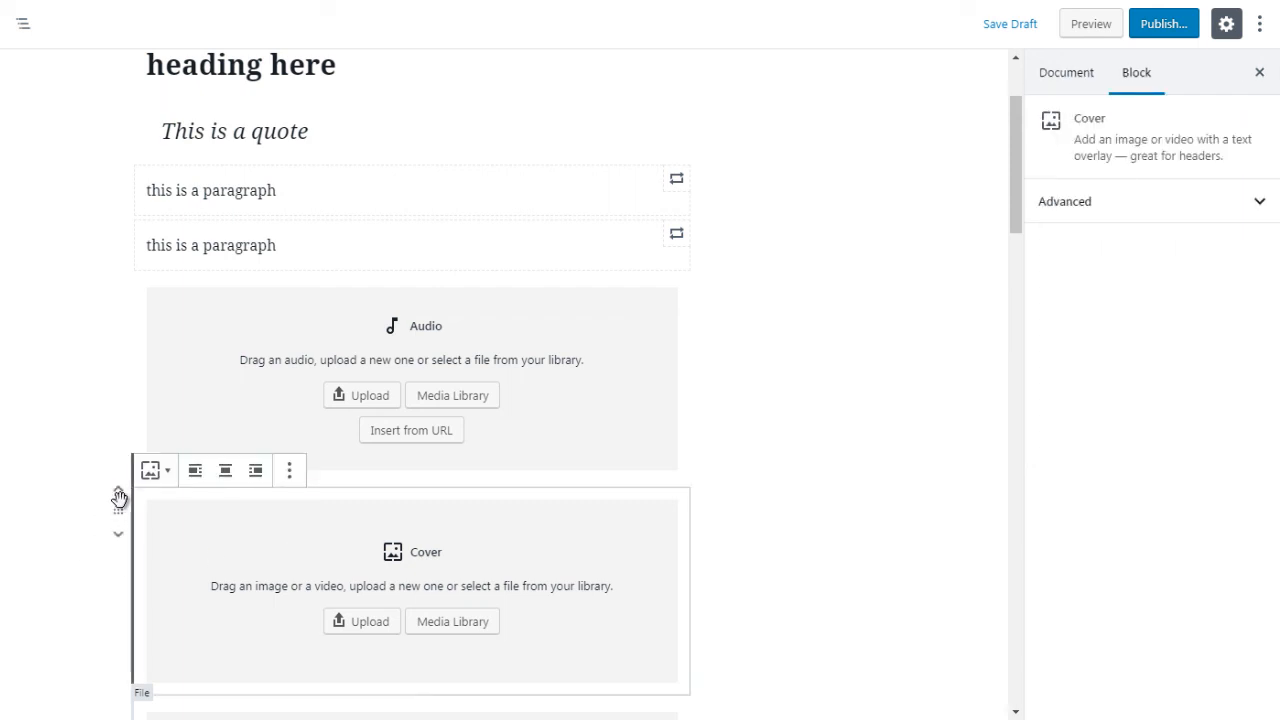
pyautogui.click(119, 495)
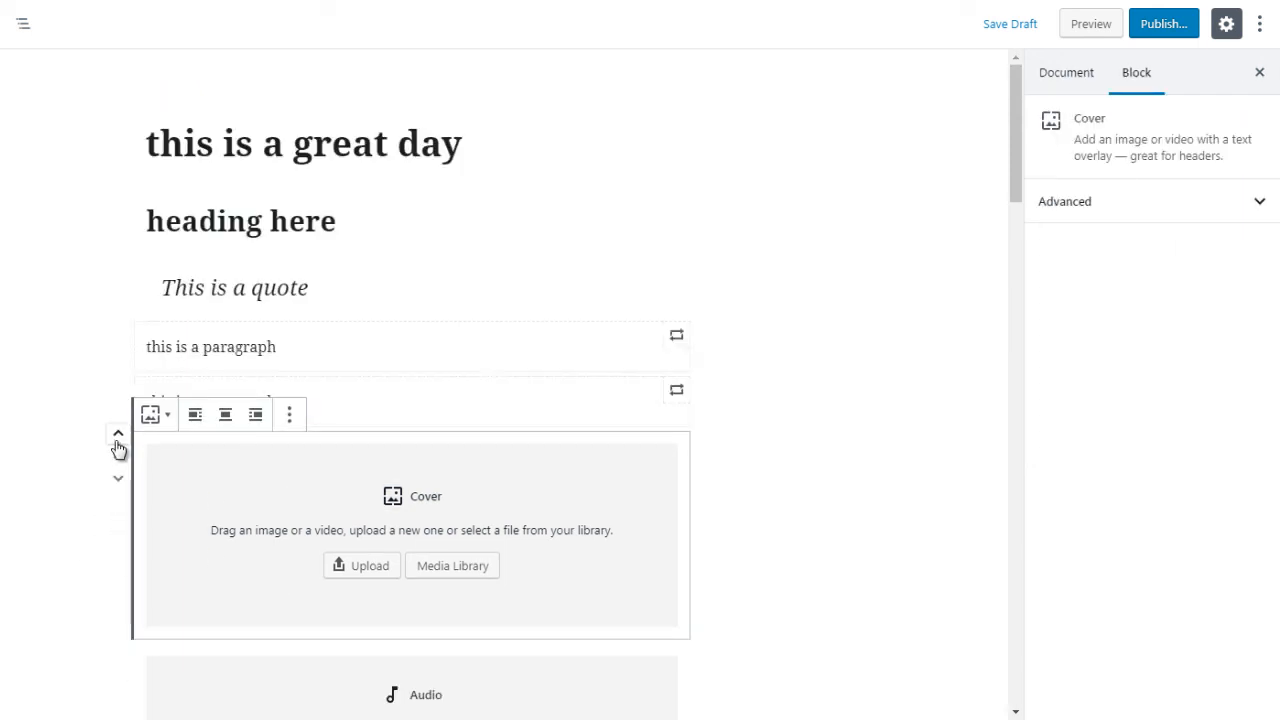
pyautogui.click(116, 445)
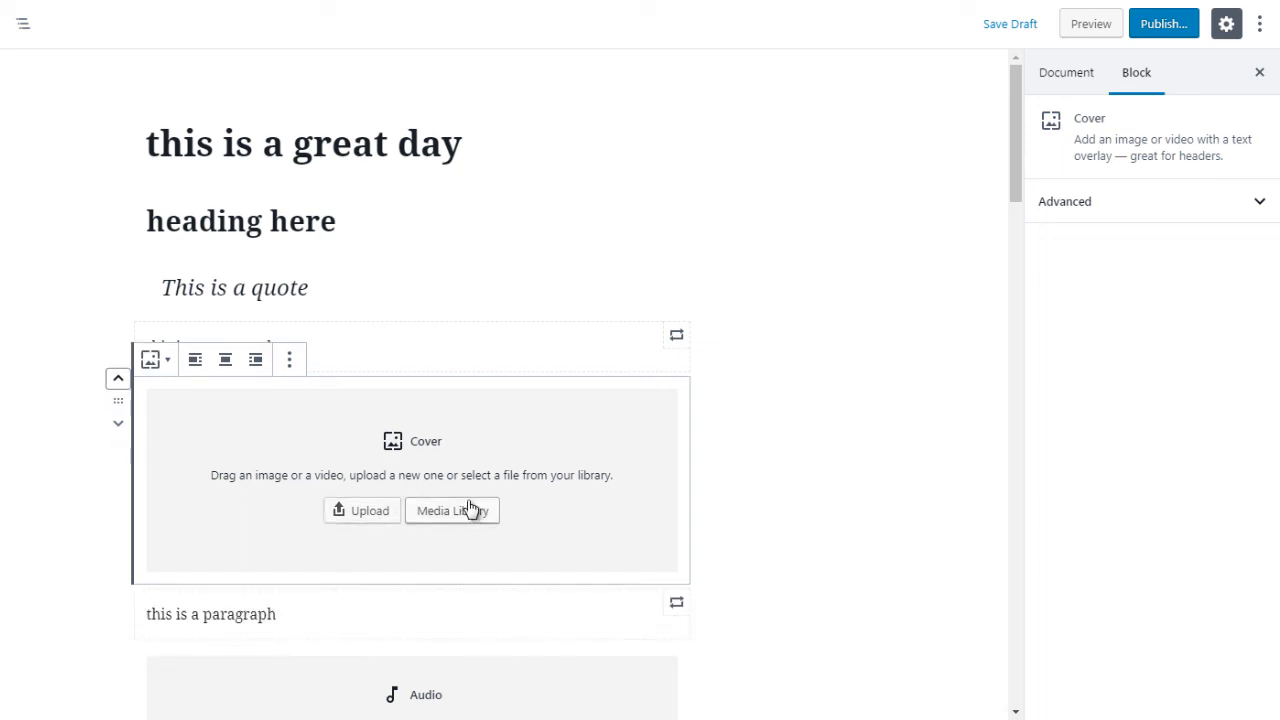